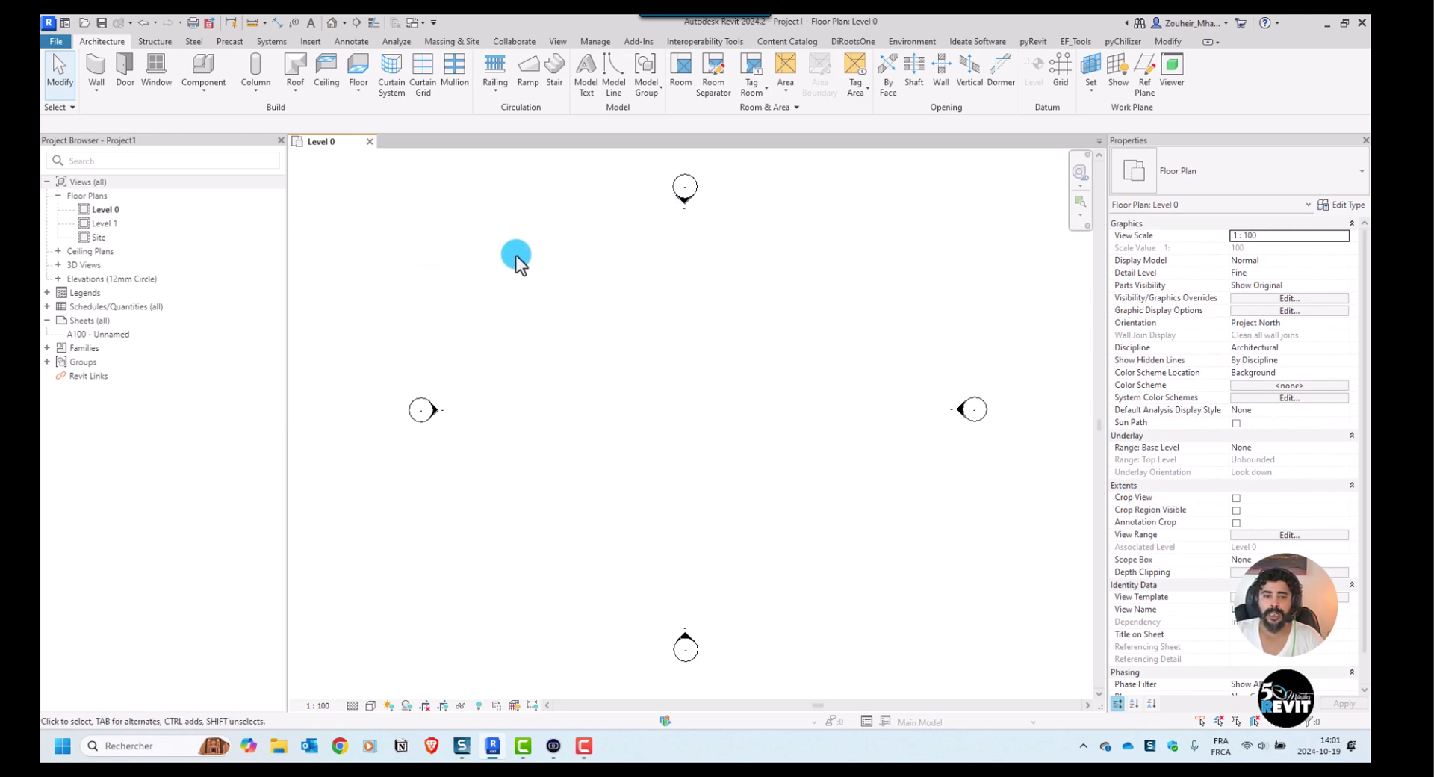
Launch Insert Views from File from the Insert tab to browse the 18_Revit_Projects folder
click(312, 47)
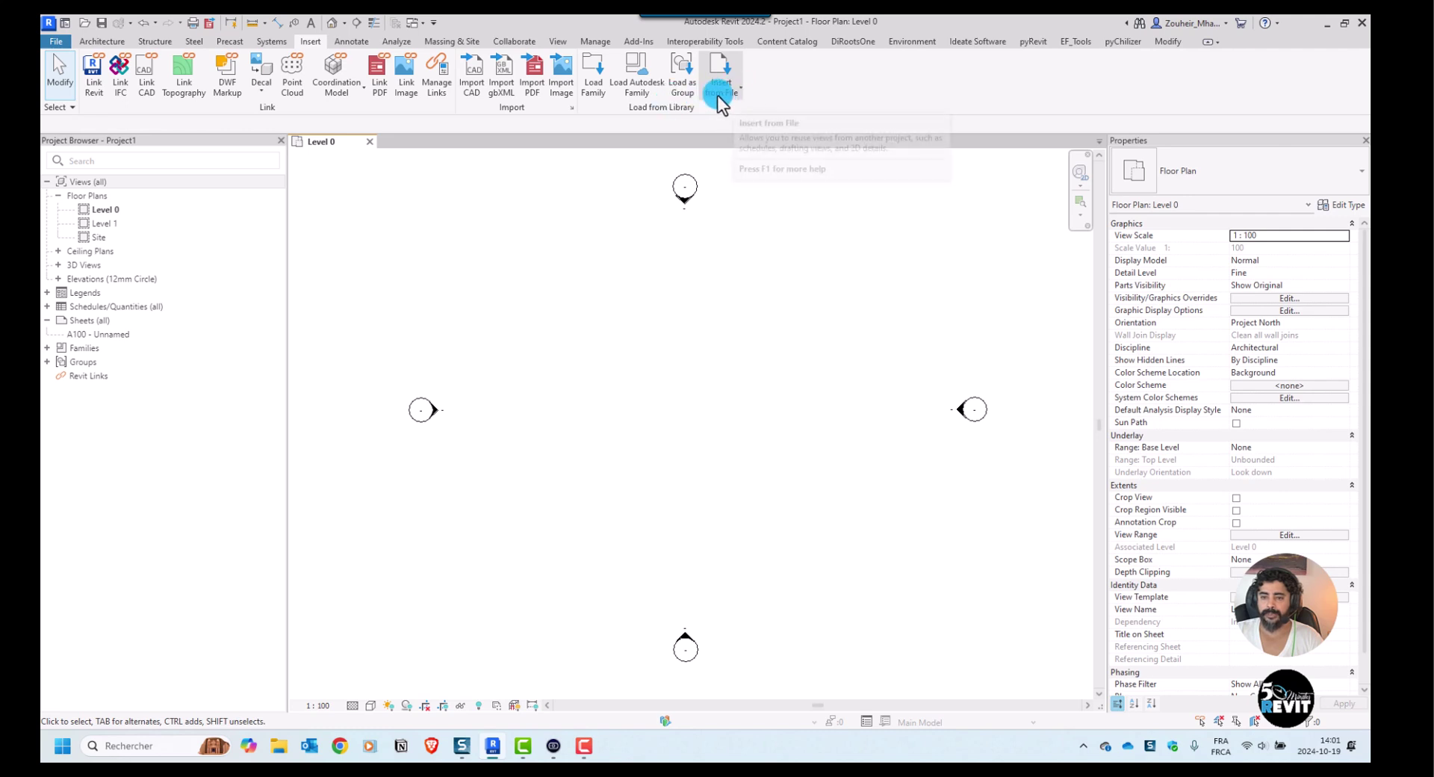
click(739, 90)
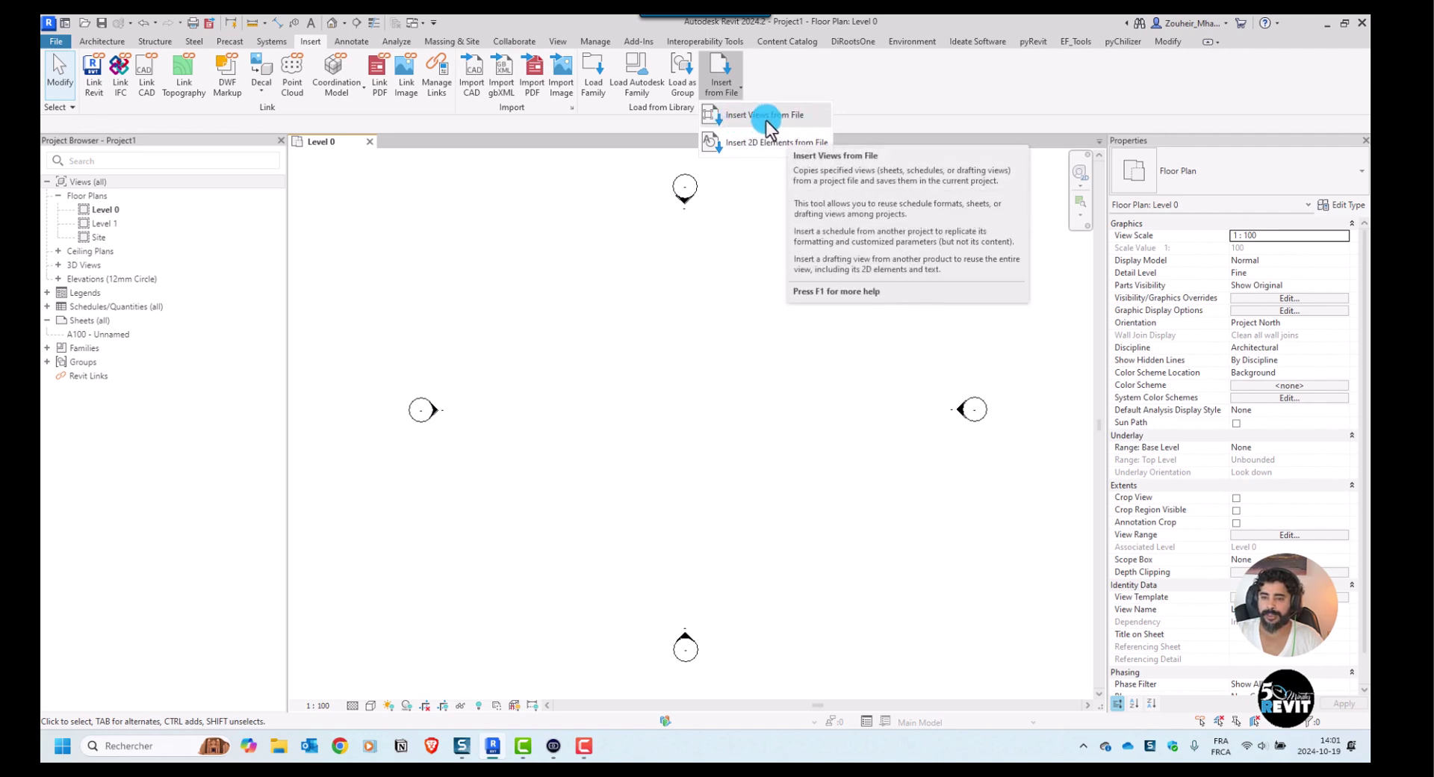
click(755, 118)
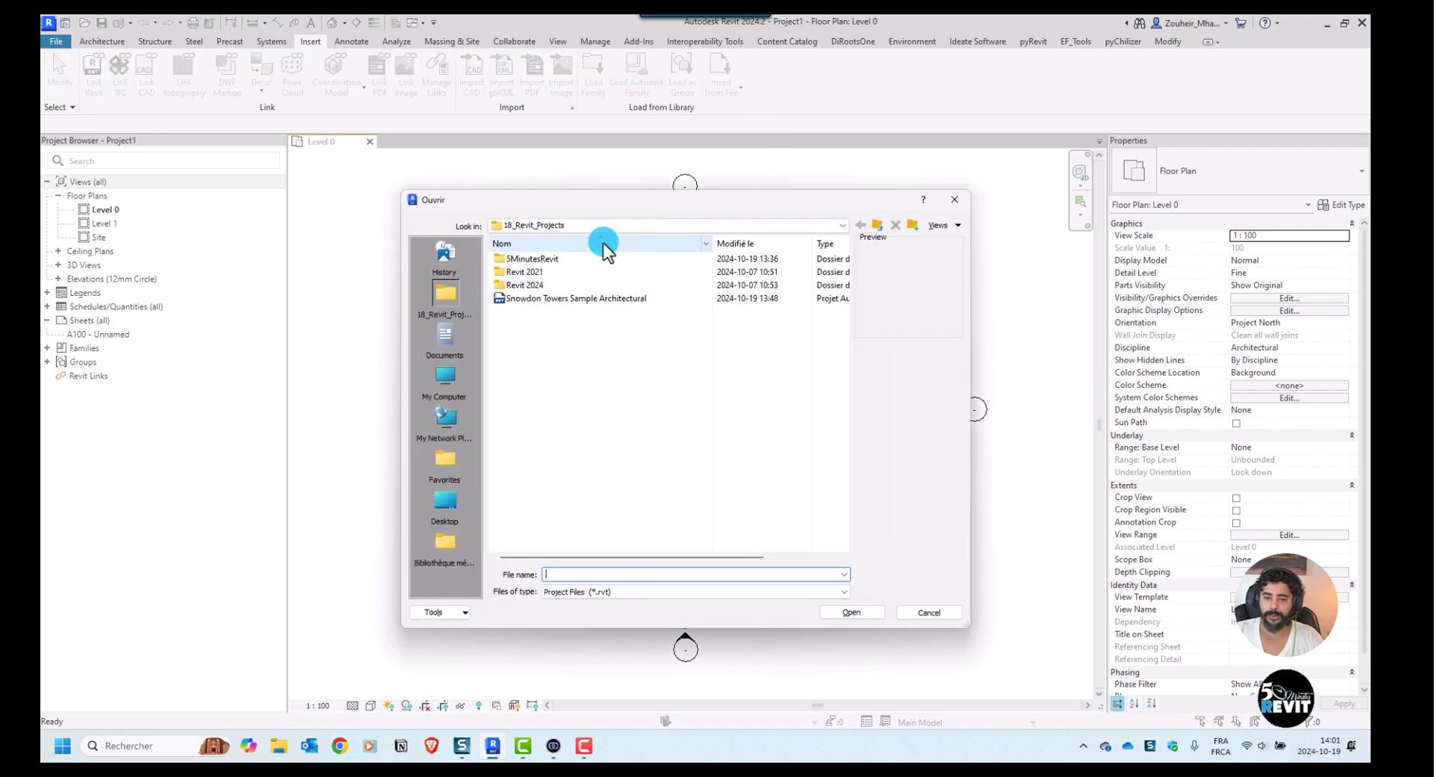
Open Snowdon Towers Sample Architectural.rvt as the source project for inserting views
drag(626, 200, 628, 142)
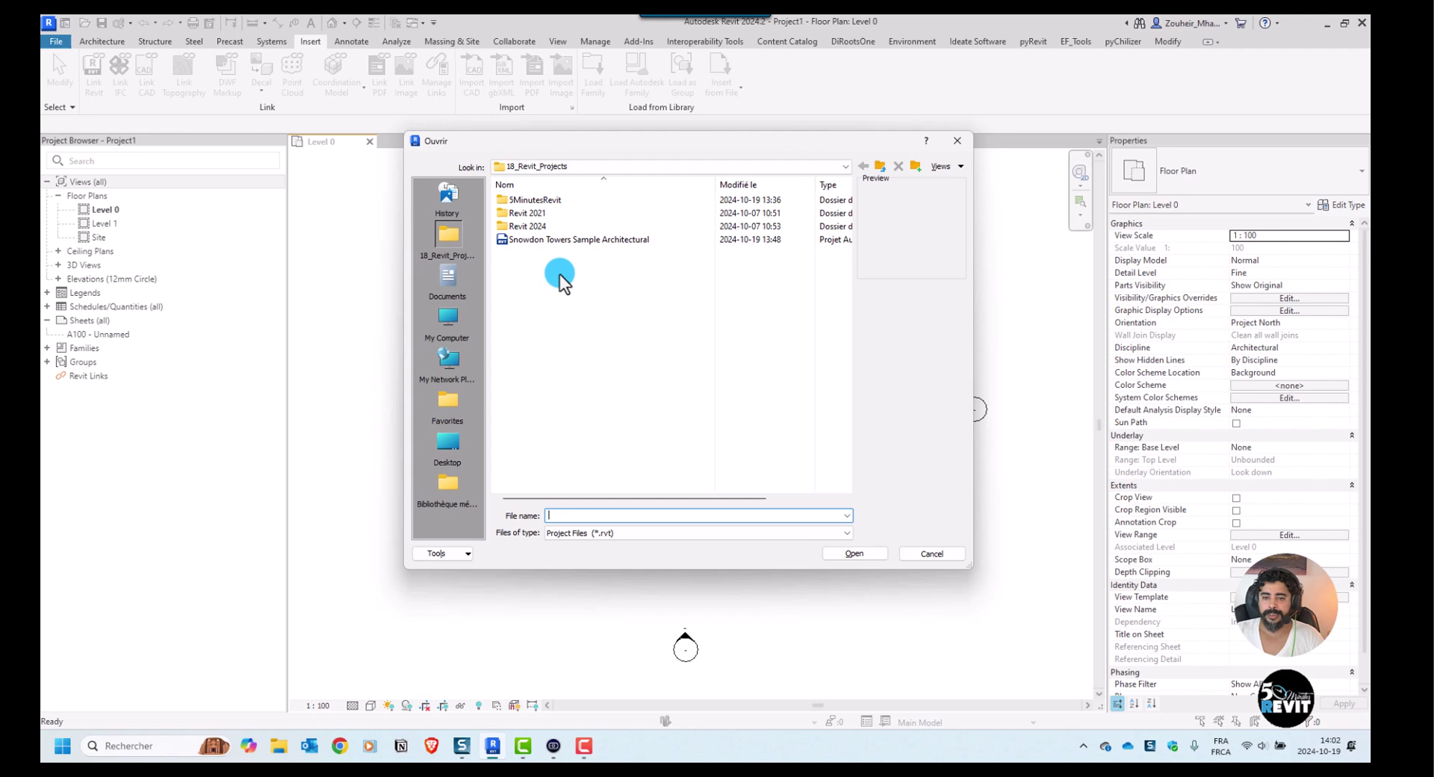
click(586, 242)
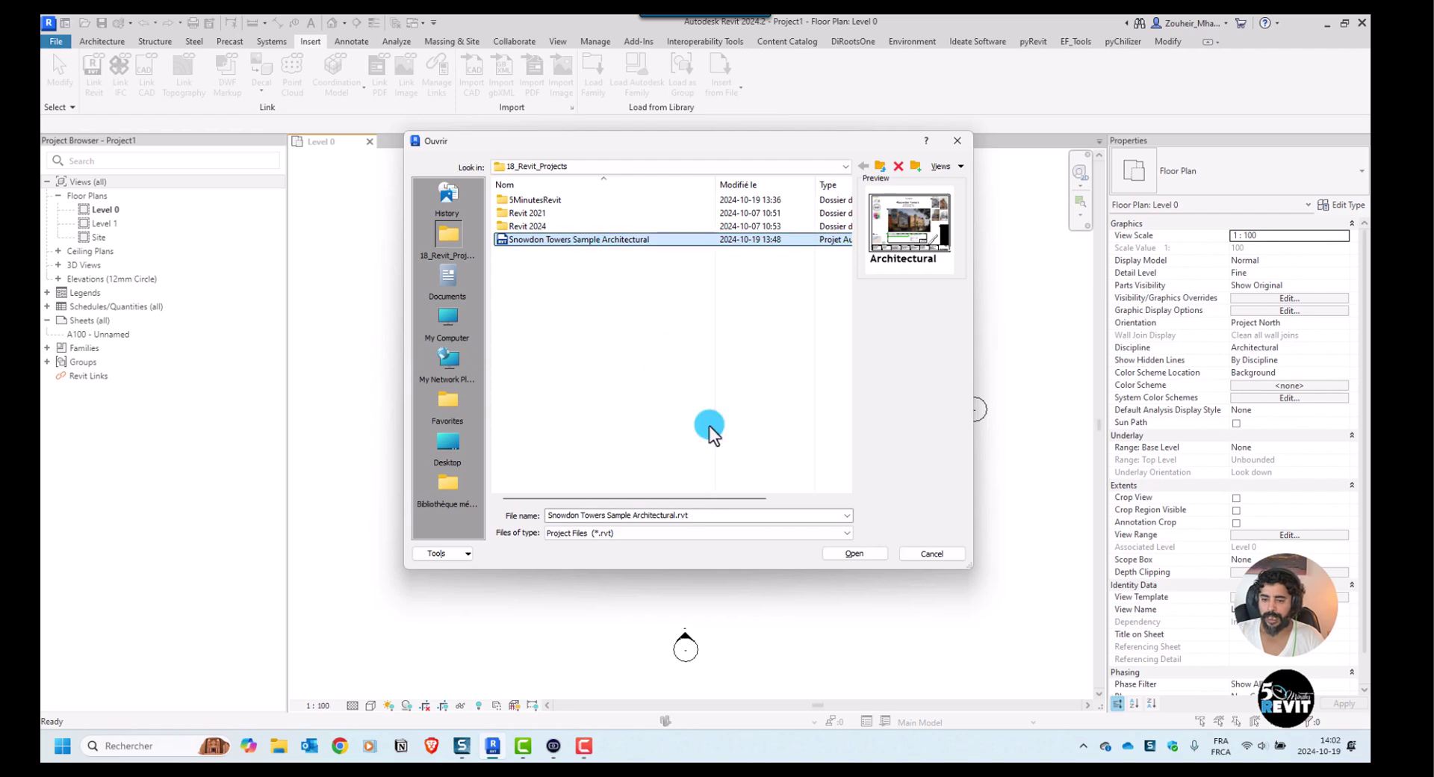
click(838, 553)
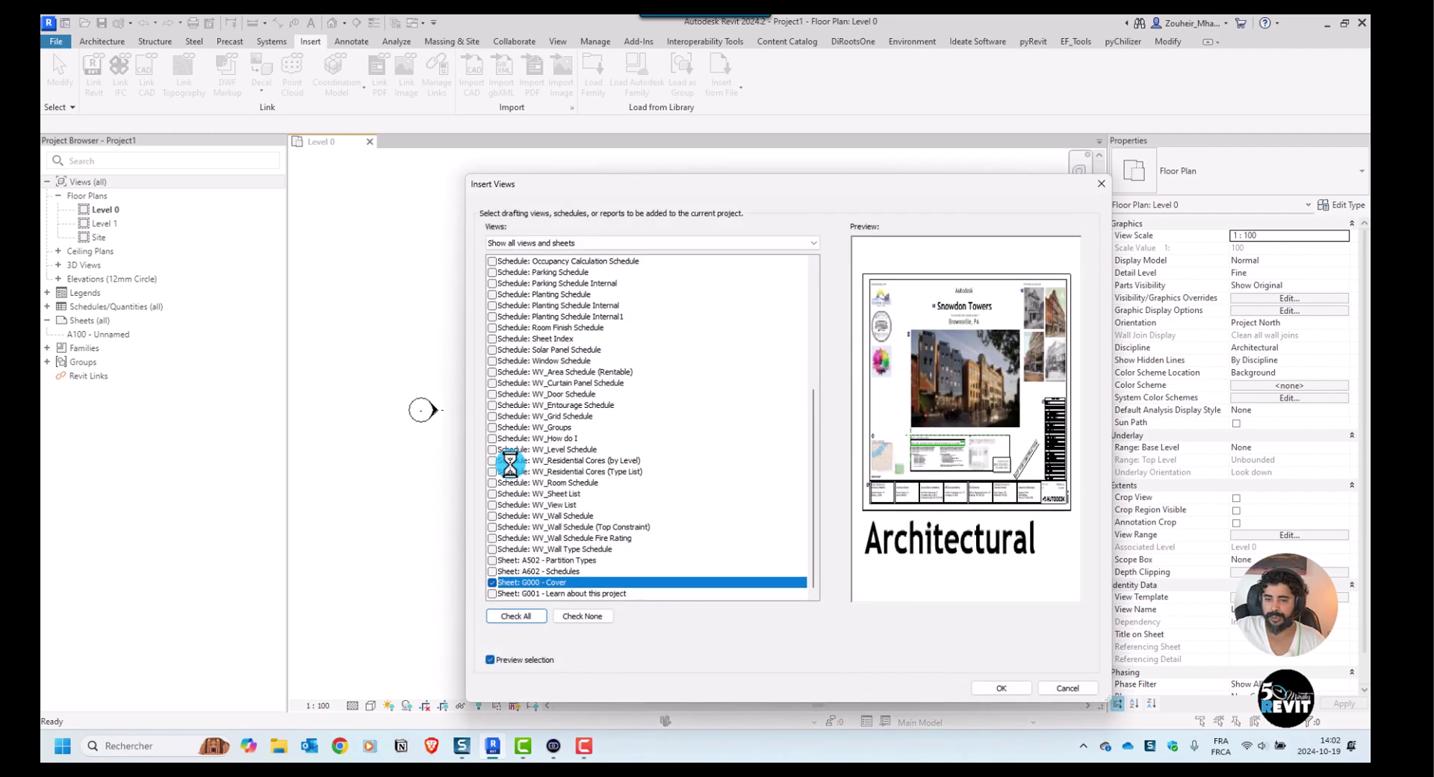
Filter the Insert Views list to Show sheets only, leaving A502, A602, G000 and G001
drag(572, 200, 441, 142)
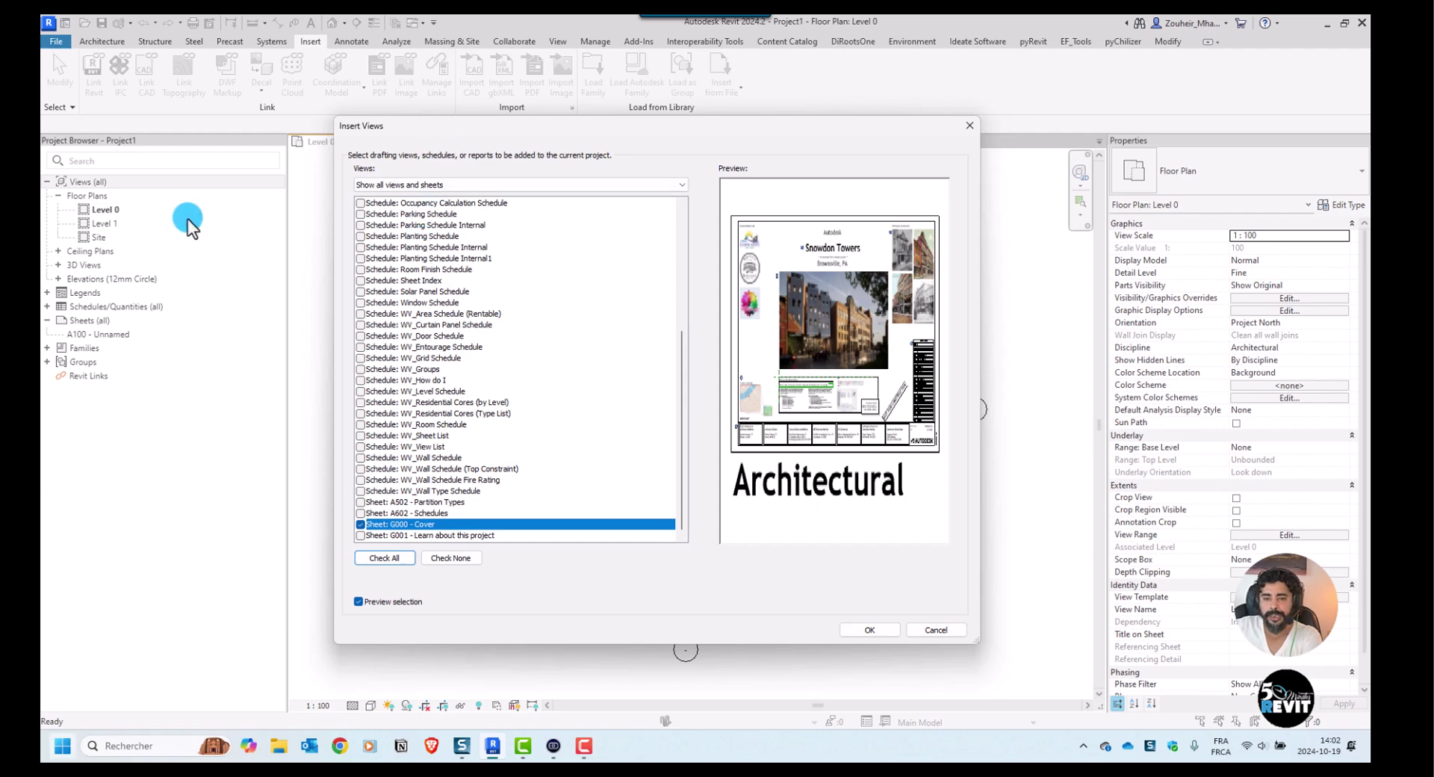
drag(527, 132, 477, 74)
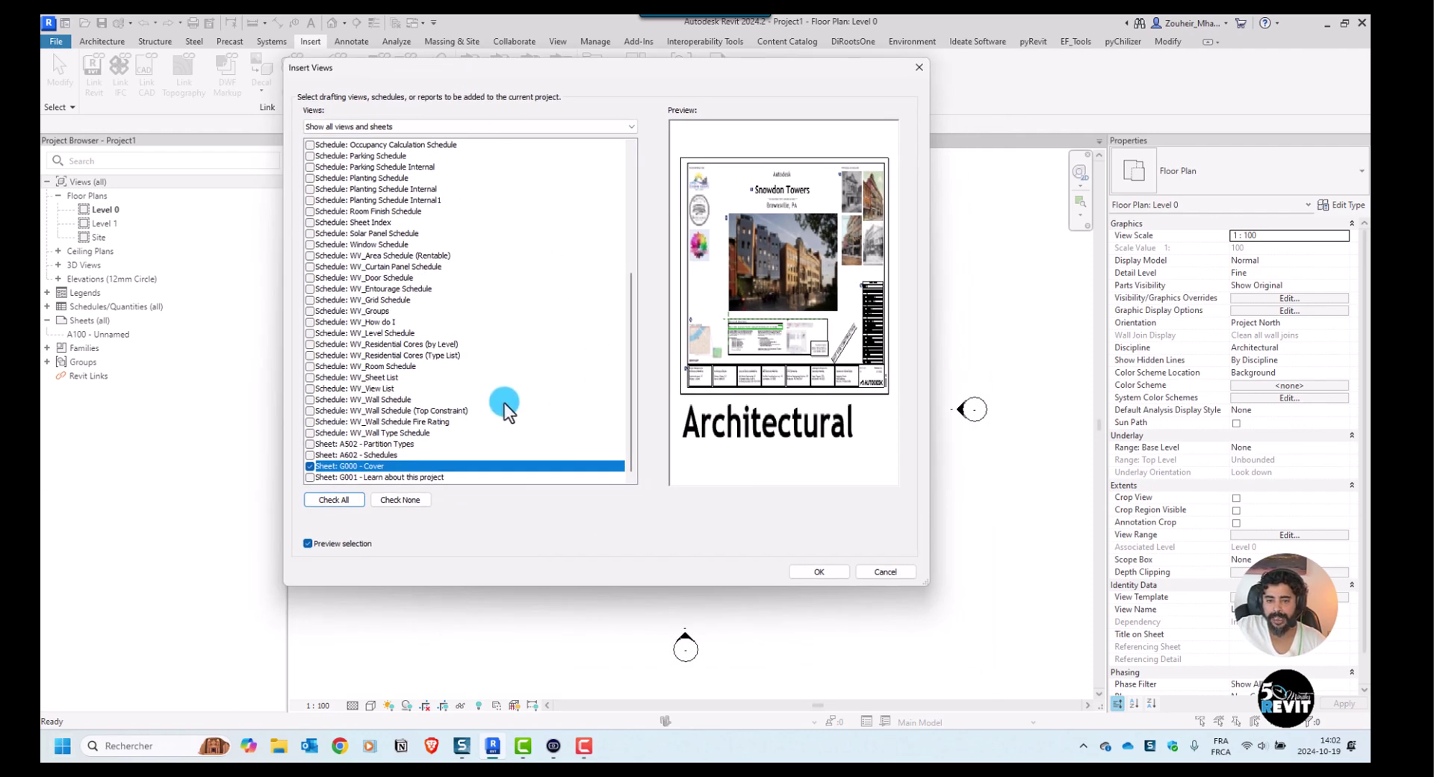
scroll(490, 406, up, 6)
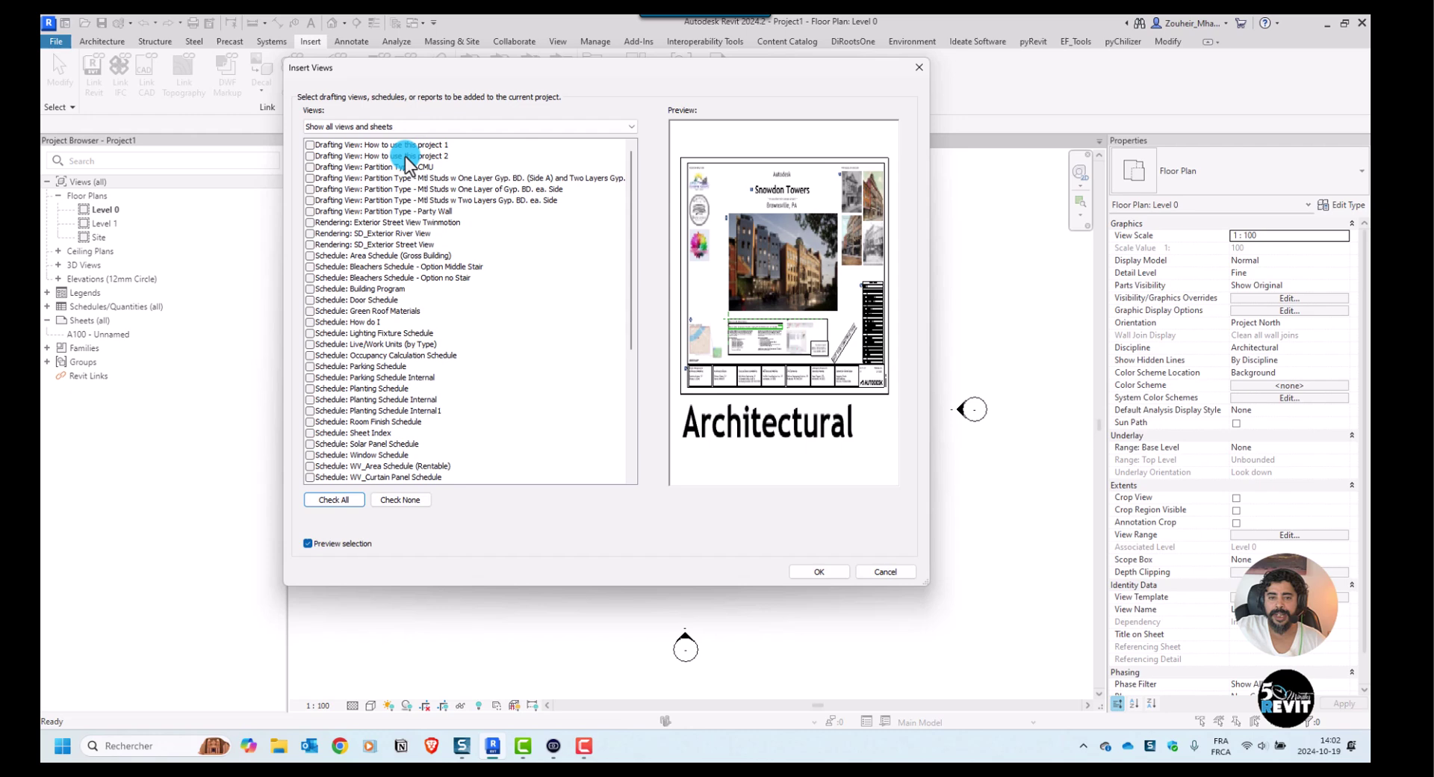
click(402, 124)
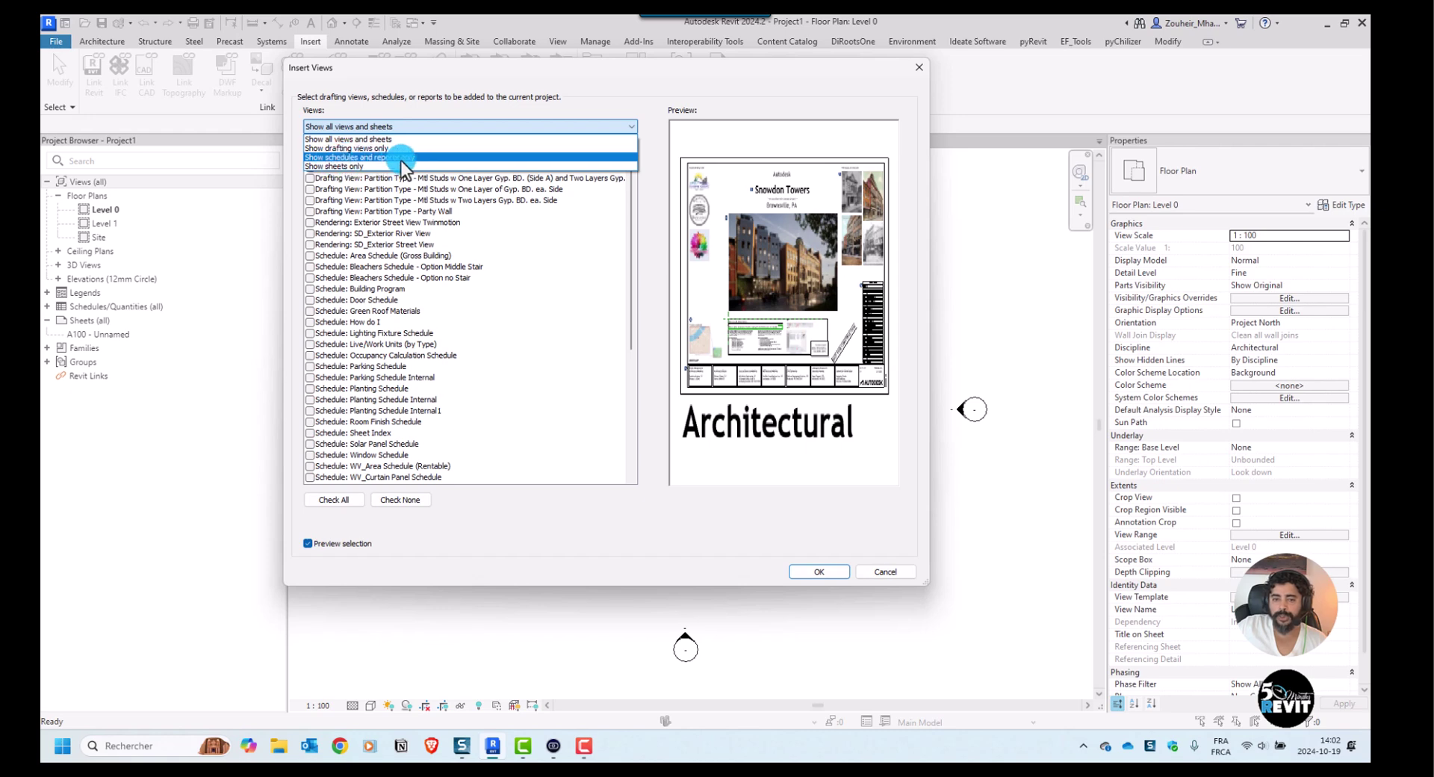
click(356, 169)
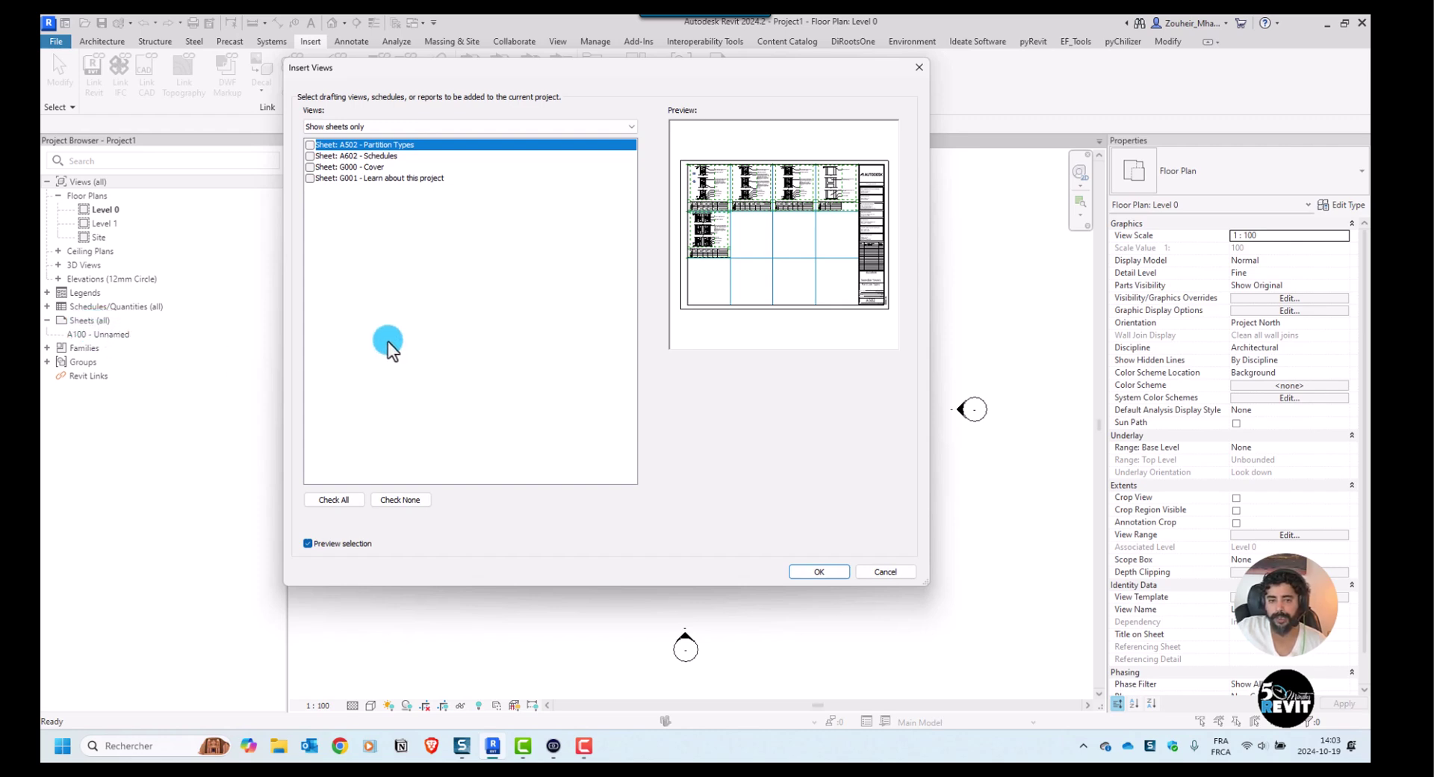
Insert sheets A502, A602, G000 and G001, keeping existing types when duplicates are reported
click(310, 156)
click(310, 167)
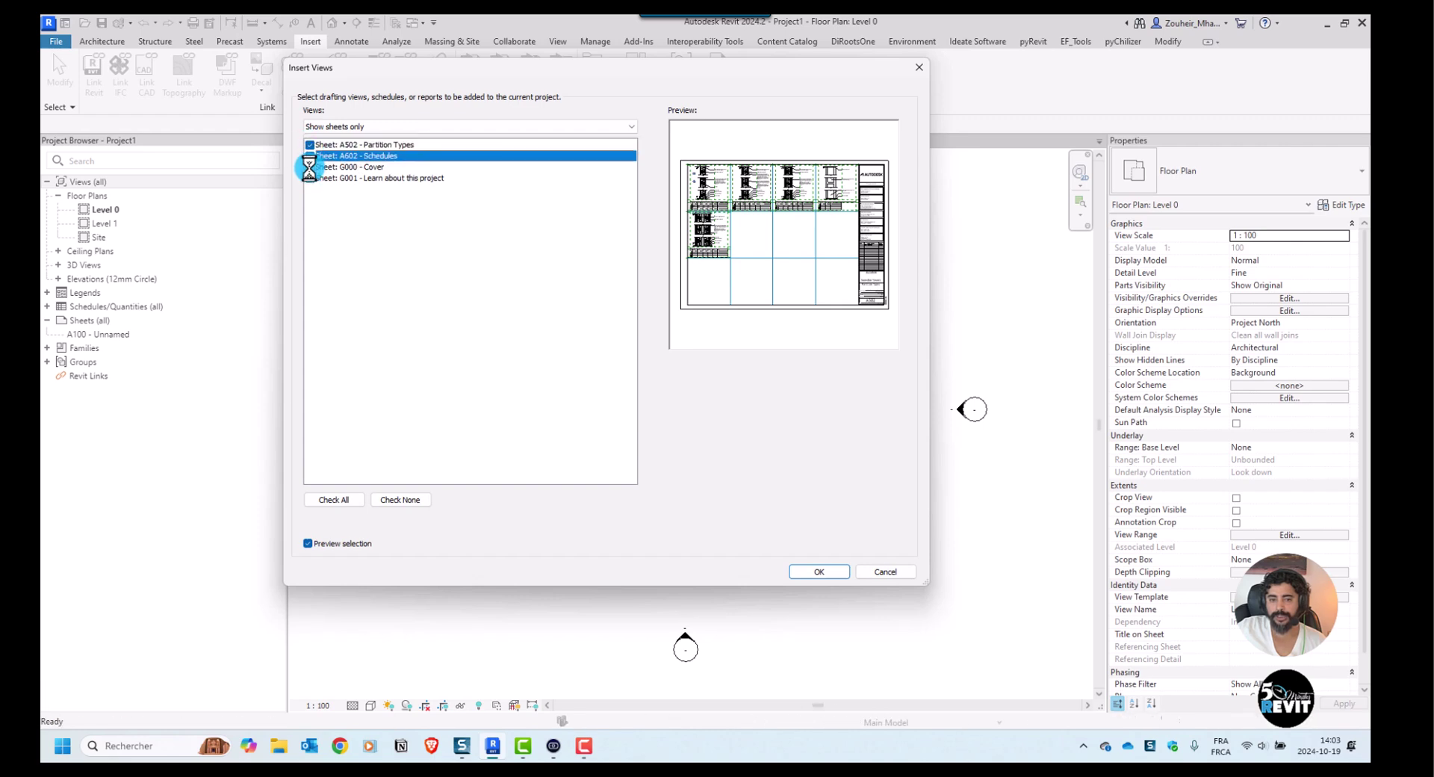
click(310, 178)
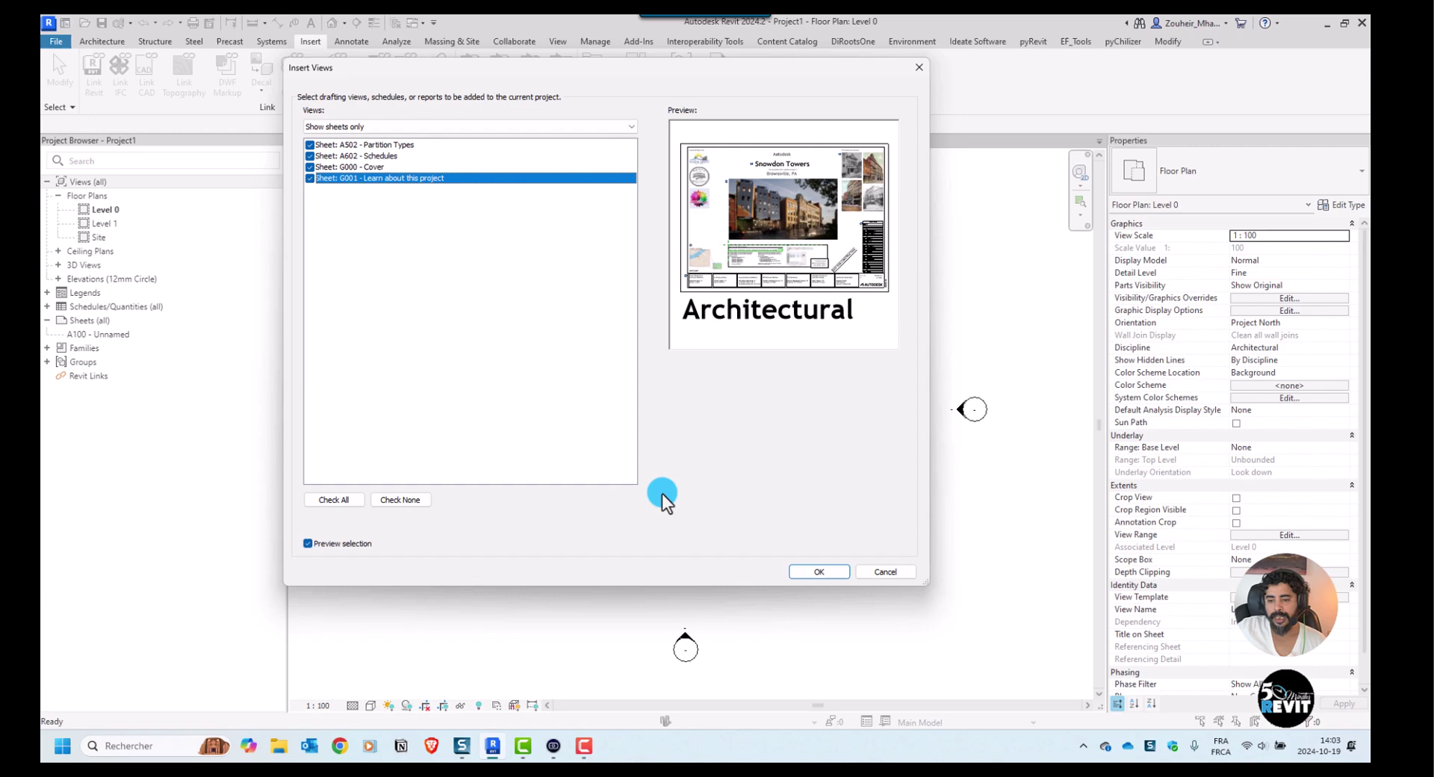
click(815, 571)
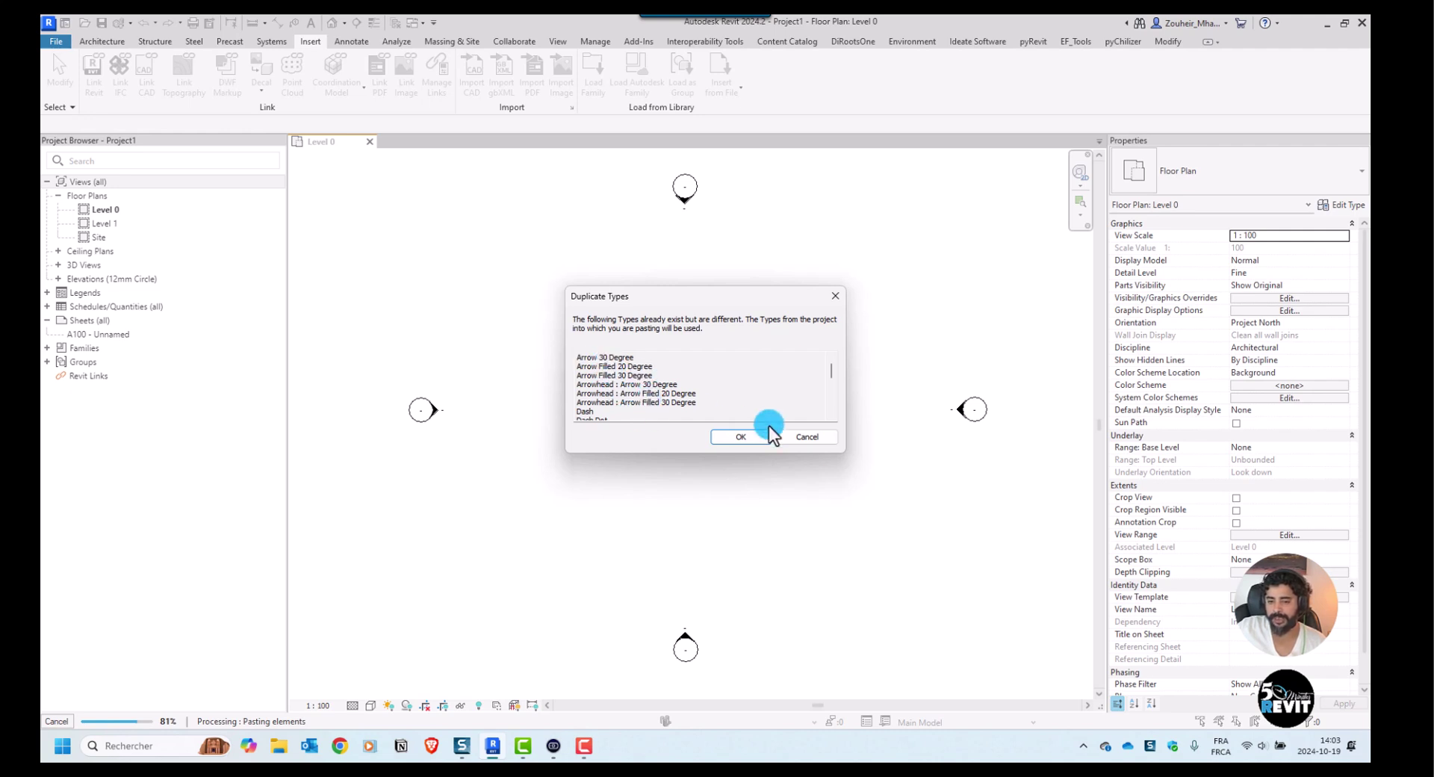
click(733, 441)
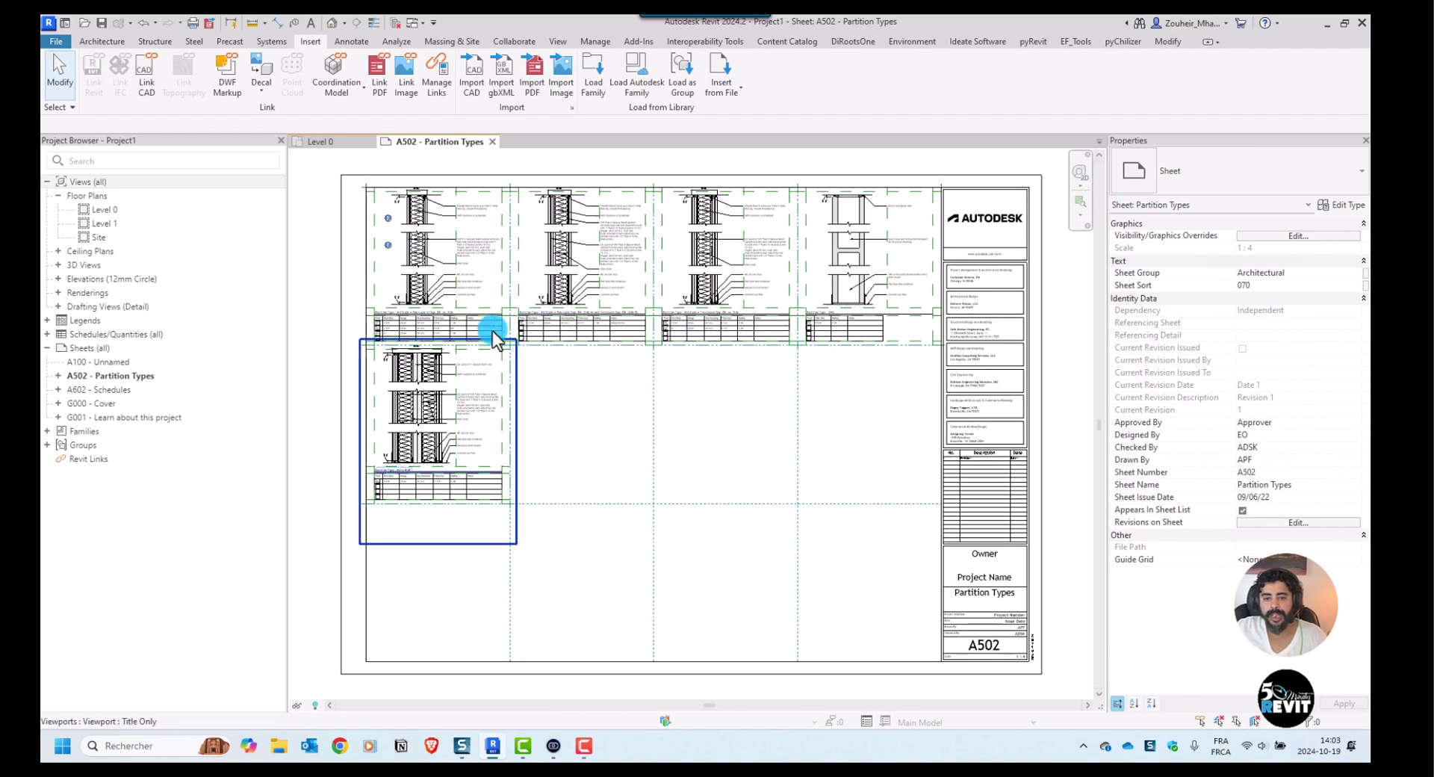
scroll(418, 378, up, 2)
scroll(418, 377, down, 4)
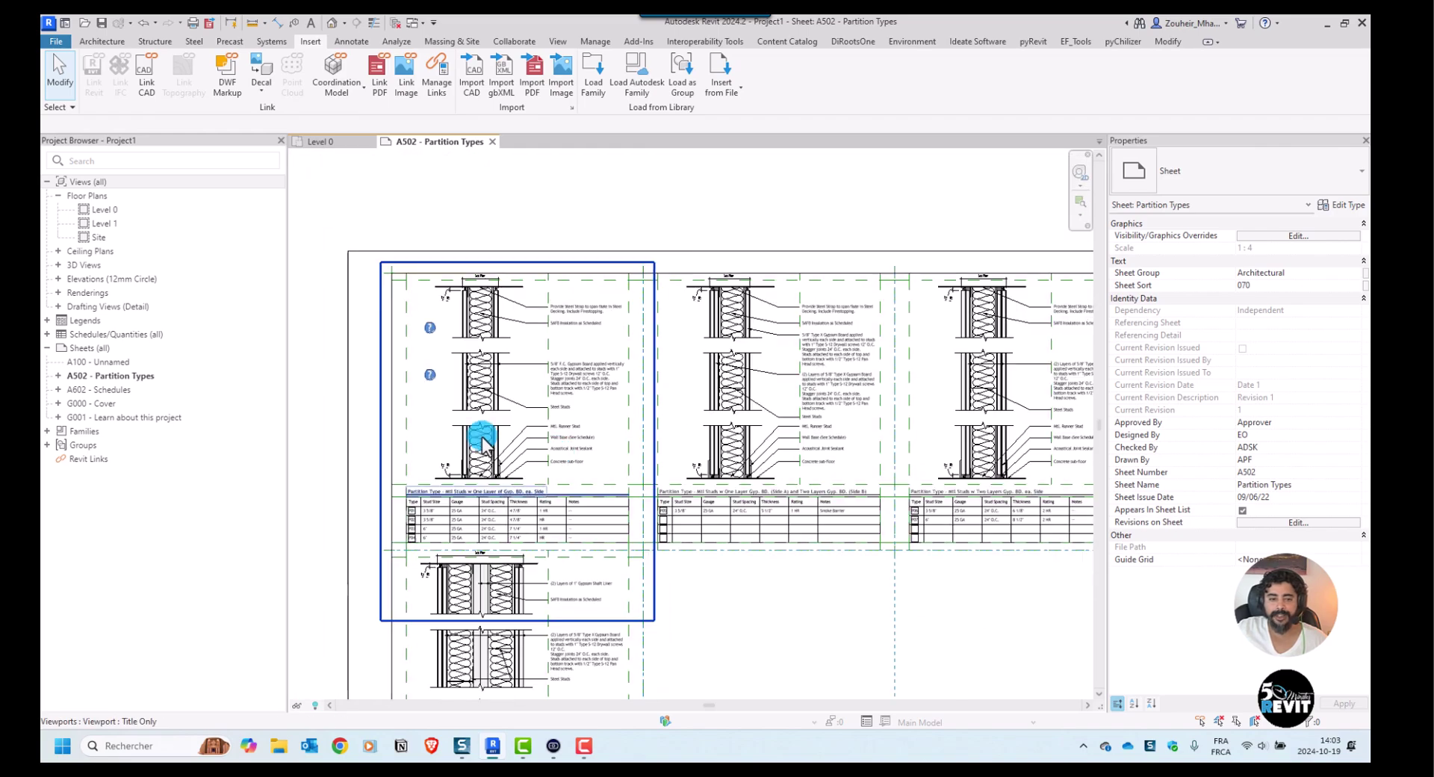
scroll(768, 463, down, 2)
middle_drag(767, 463, 570, 342)
scroll(474, 304, up, 3)
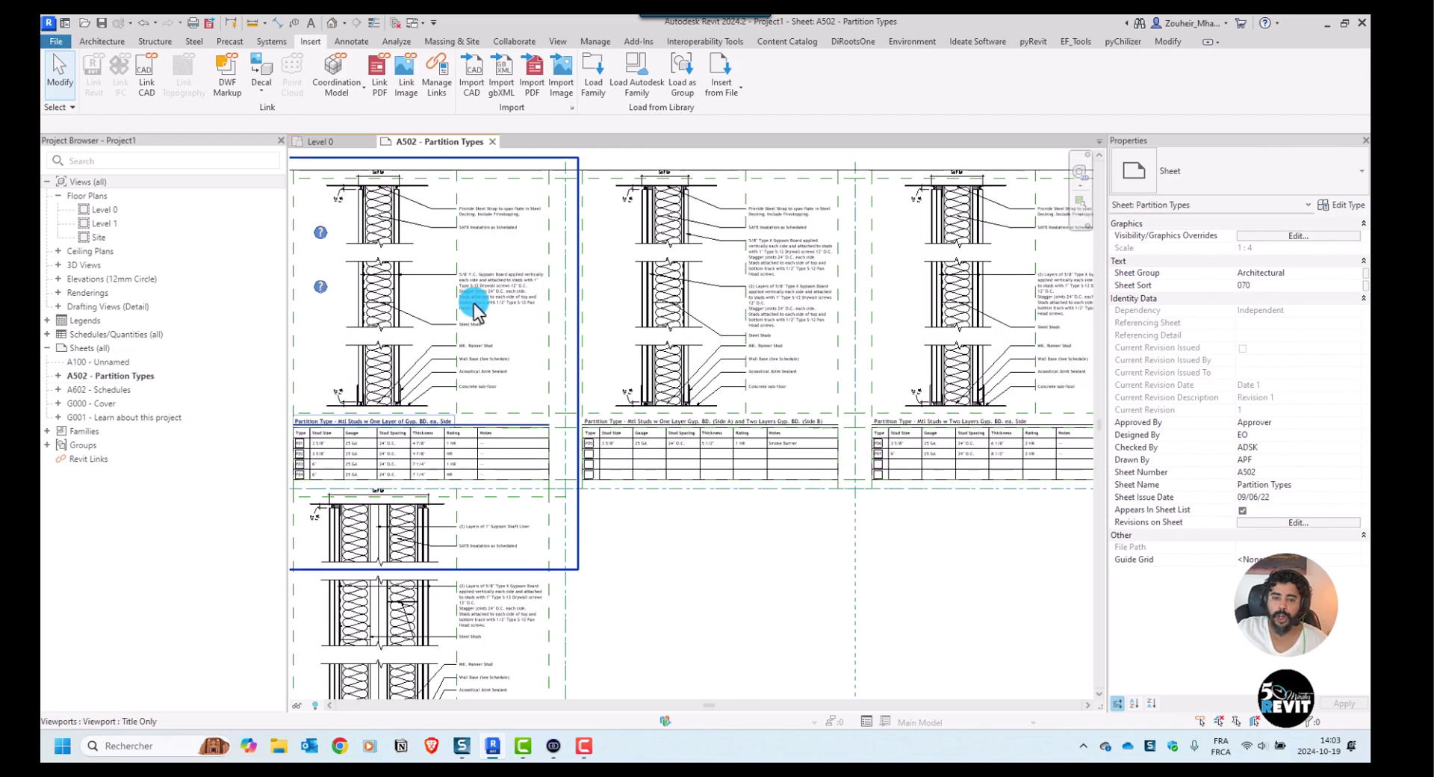
scroll(585, 379, up, 4)
scroll(480, 384, down, 3)
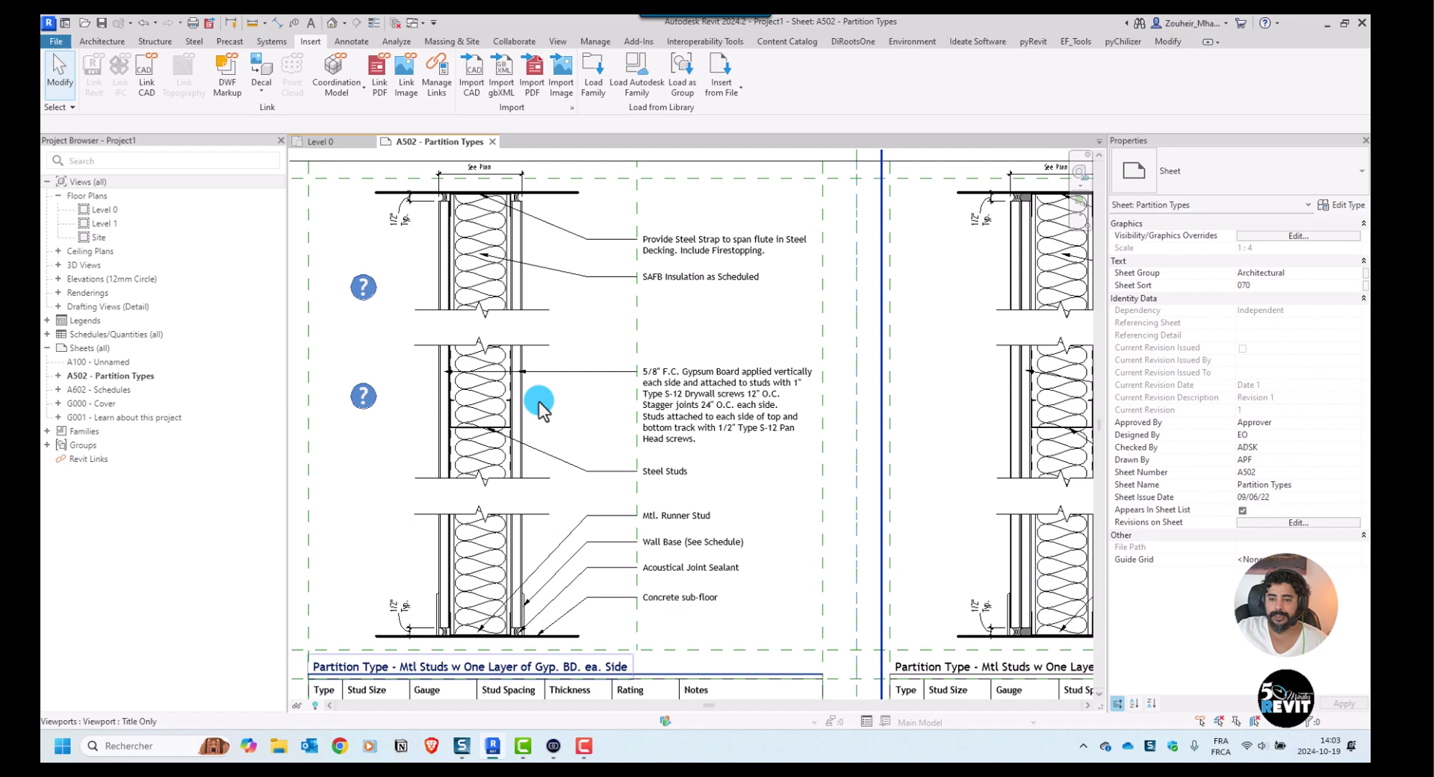
middle_drag(614, 426, 545, 346)
scroll(545, 347, down, 2)
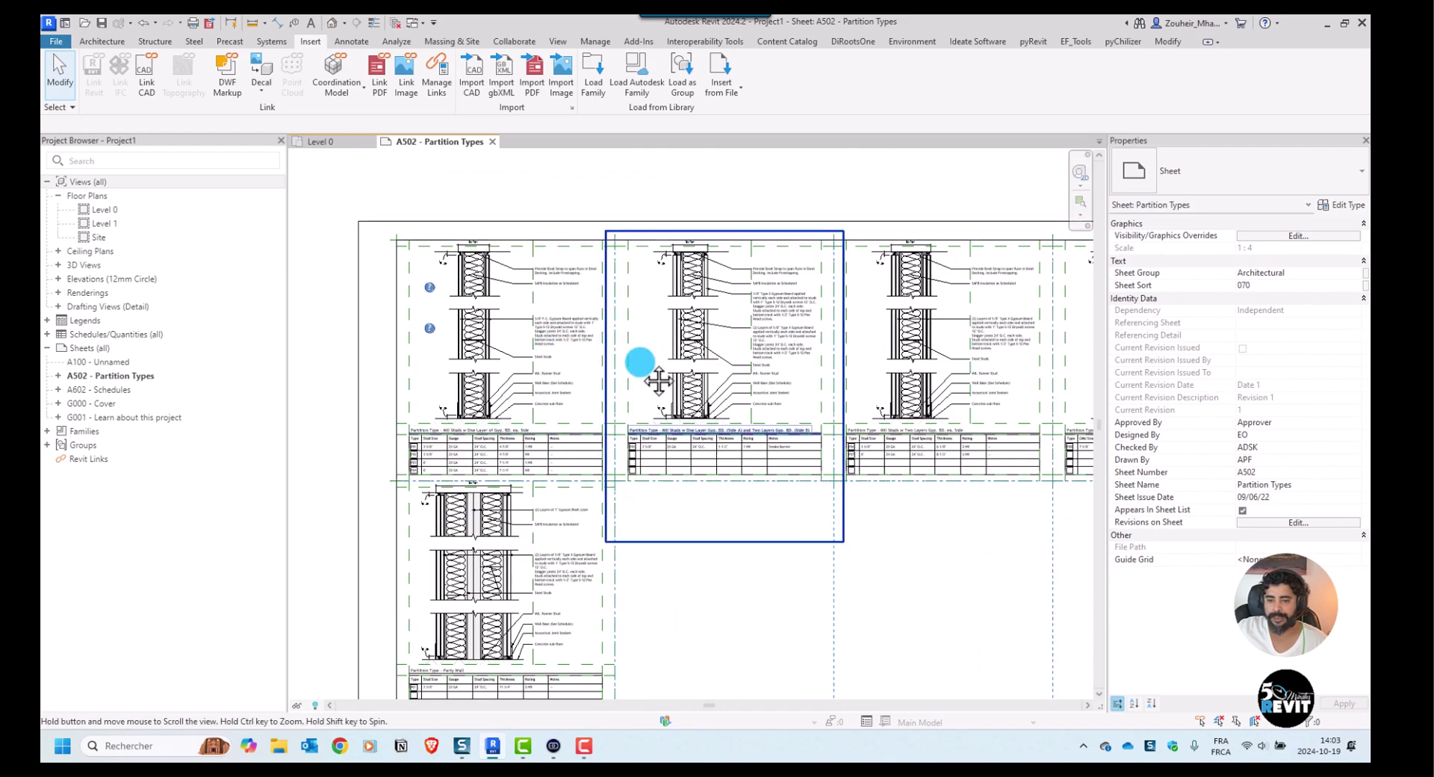
scroll(636, 353, up, 1)
scroll(634, 351, up, 3)
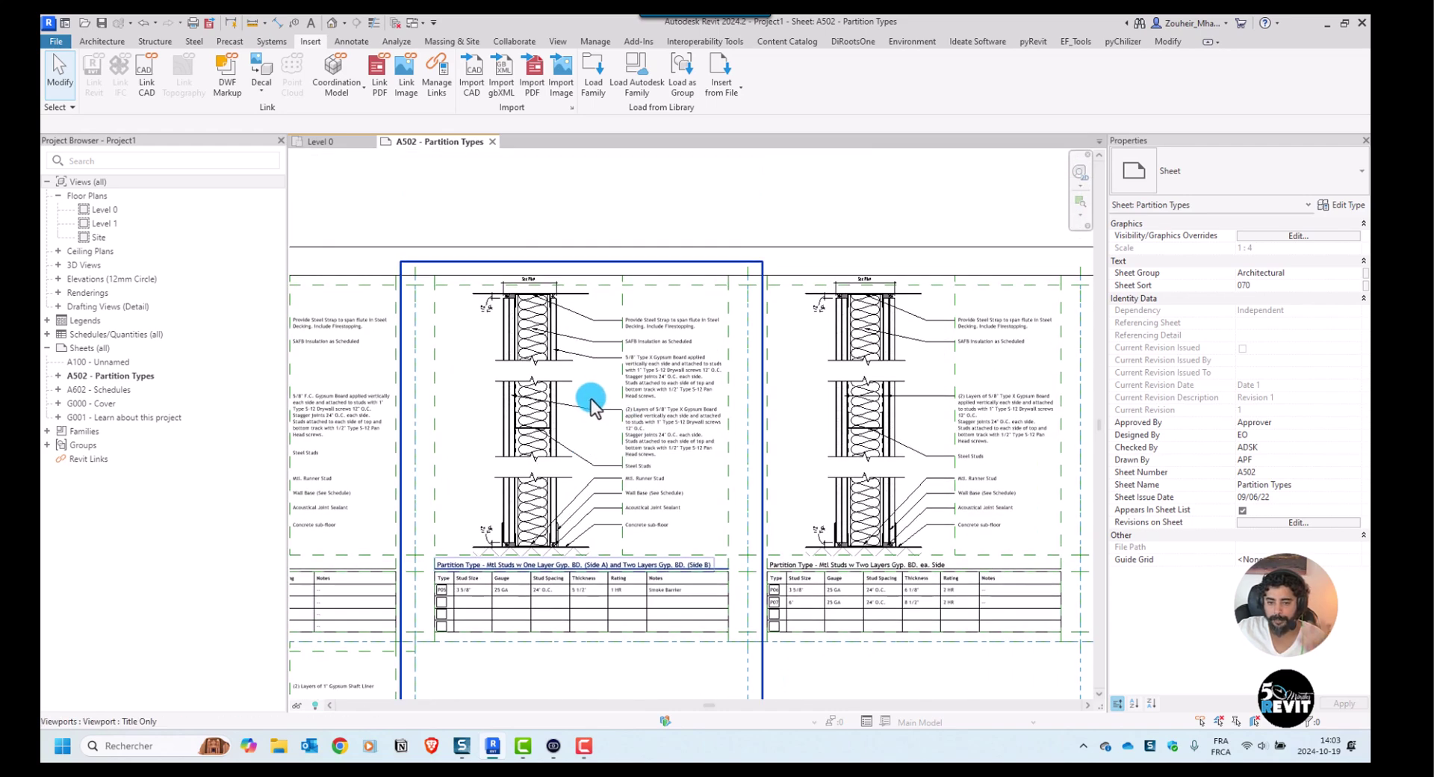
scroll(598, 407, down, 1)
scroll(592, 394, up, 4)
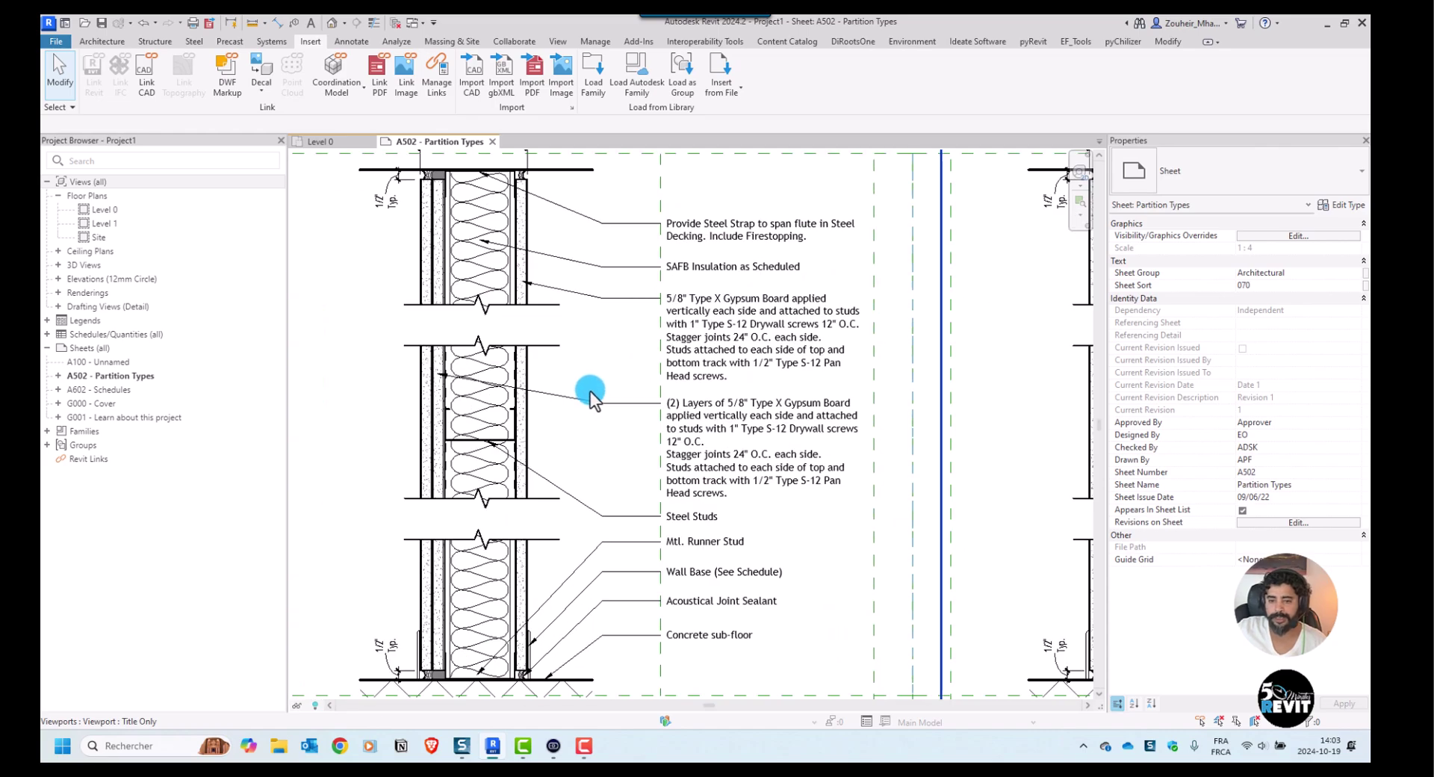
scroll(590, 401, down, 2)
scroll(590, 401, down, 4)
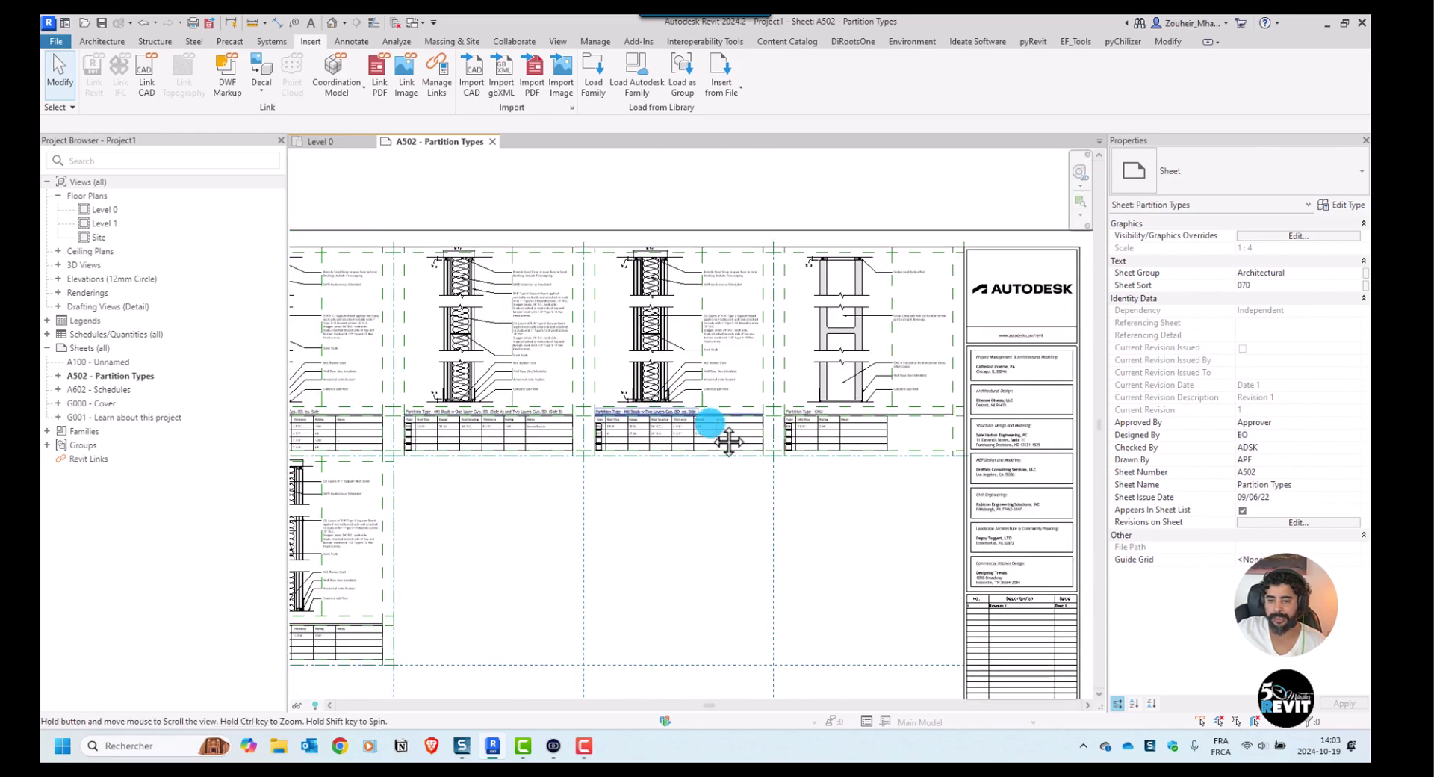
scroll(625, 356, up, 2)
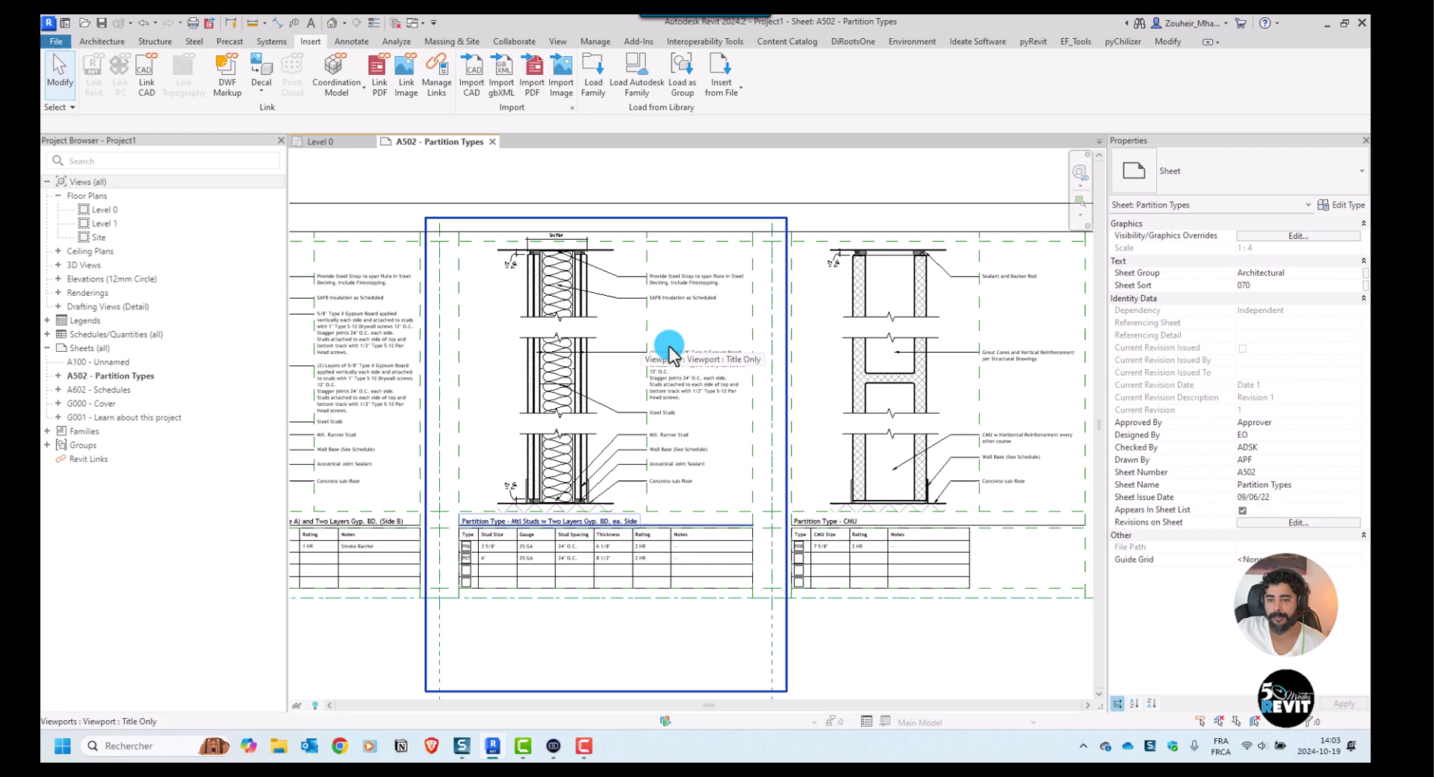
scroll(656, 338, down, 1)
scroll(656, 338, down, 3)
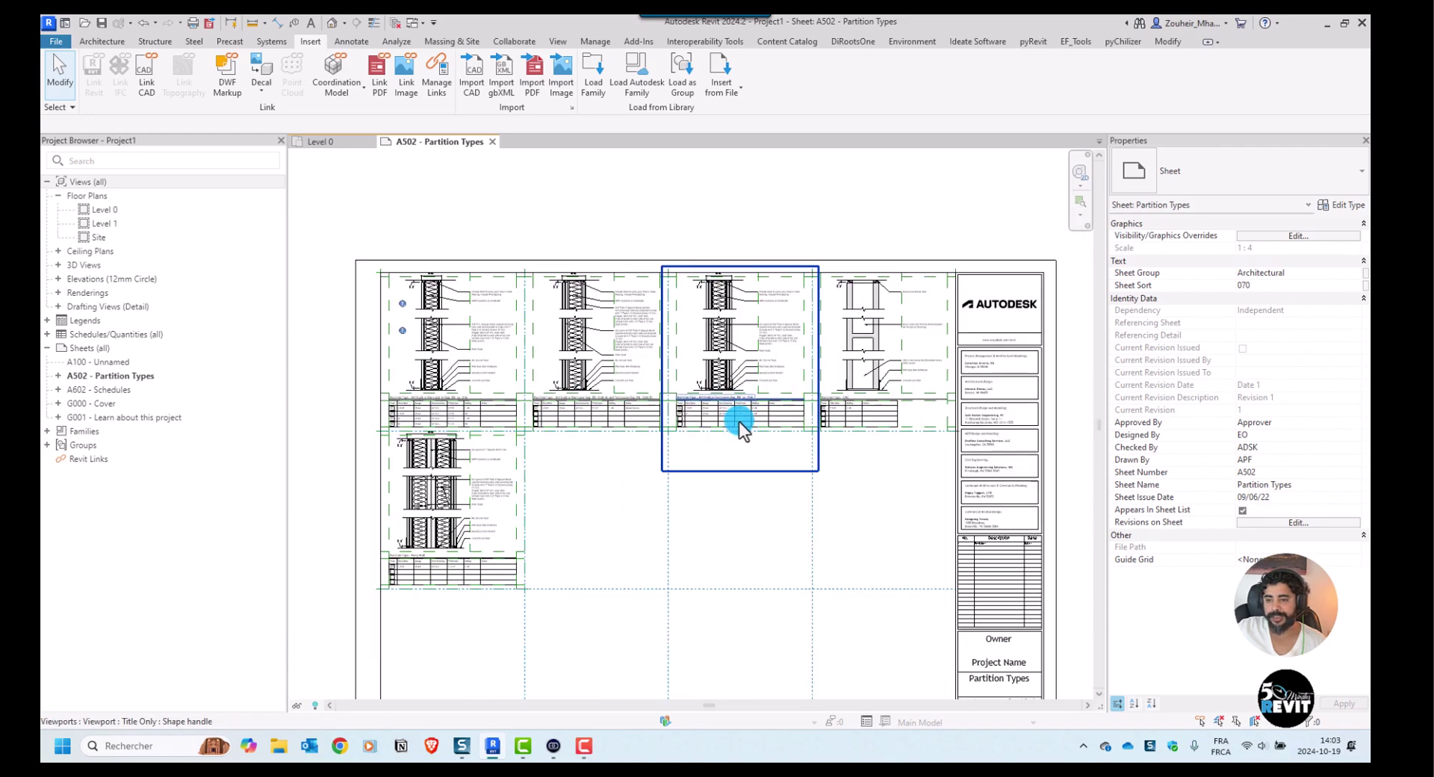
middle_drag(738, 421, 722, 431)
scroll(457, 460, up, 5)
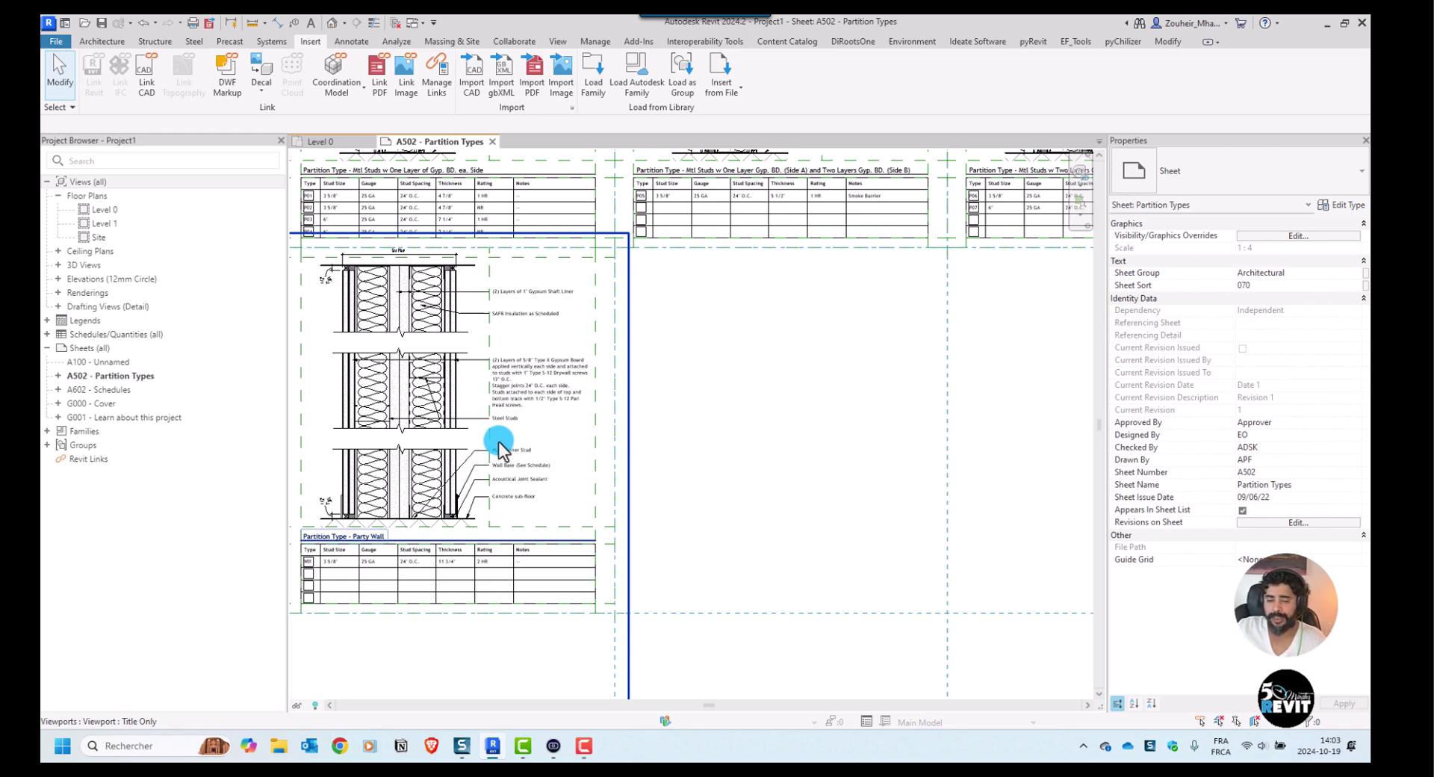
scroll(698, 451, down, 2)
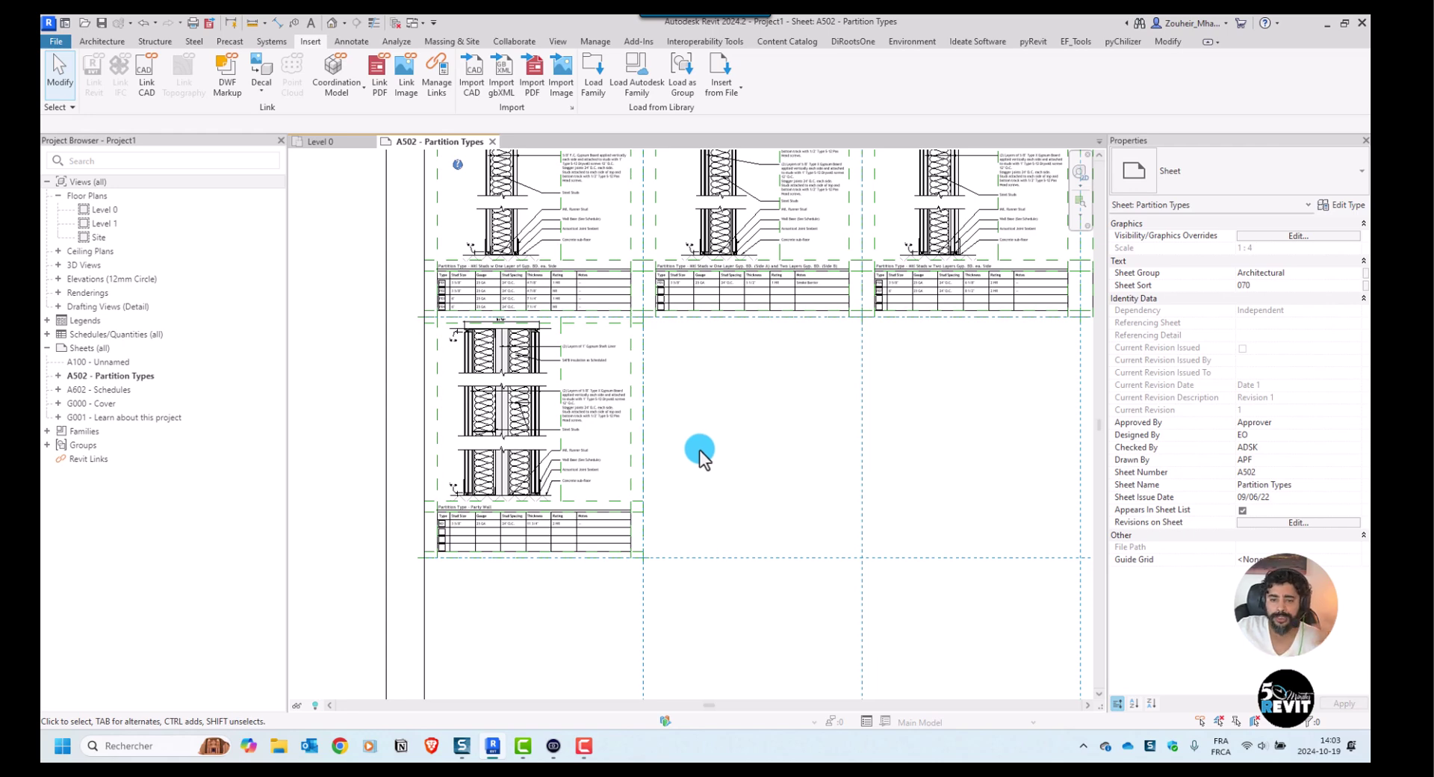
scroll(543, 459, up, 2)
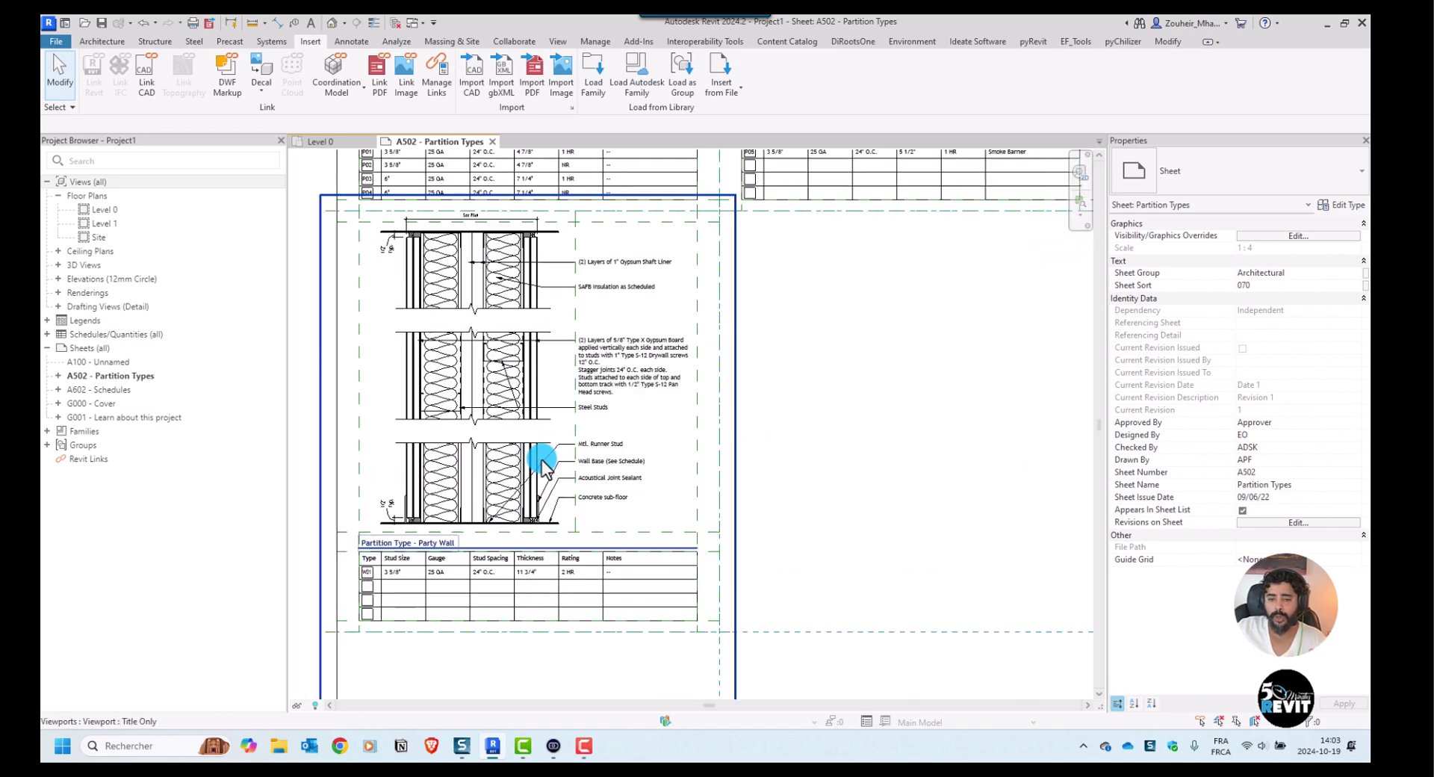
scroll(544, 458, up, 3)
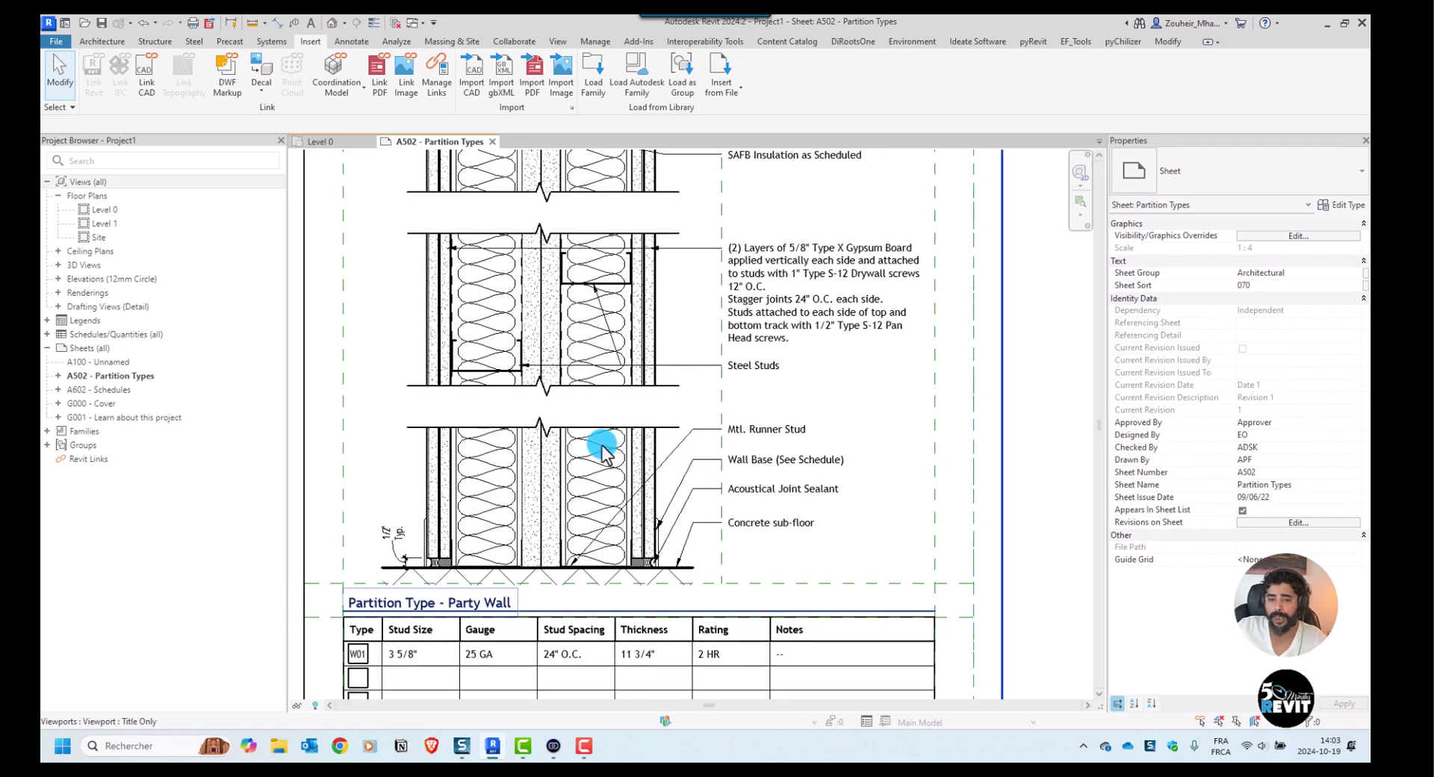
scroll(490, 378, down, 4)
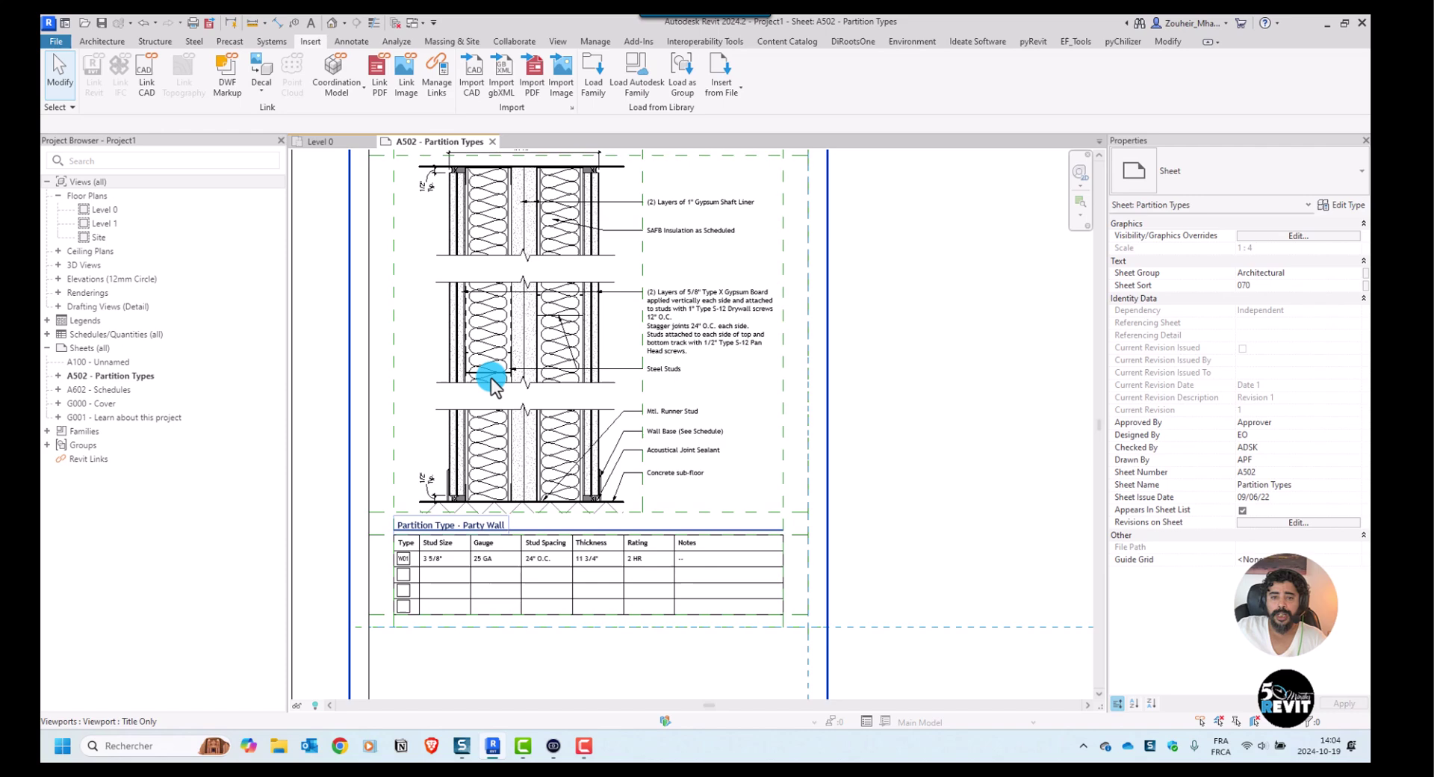
scroll(693, 369, down, 2)
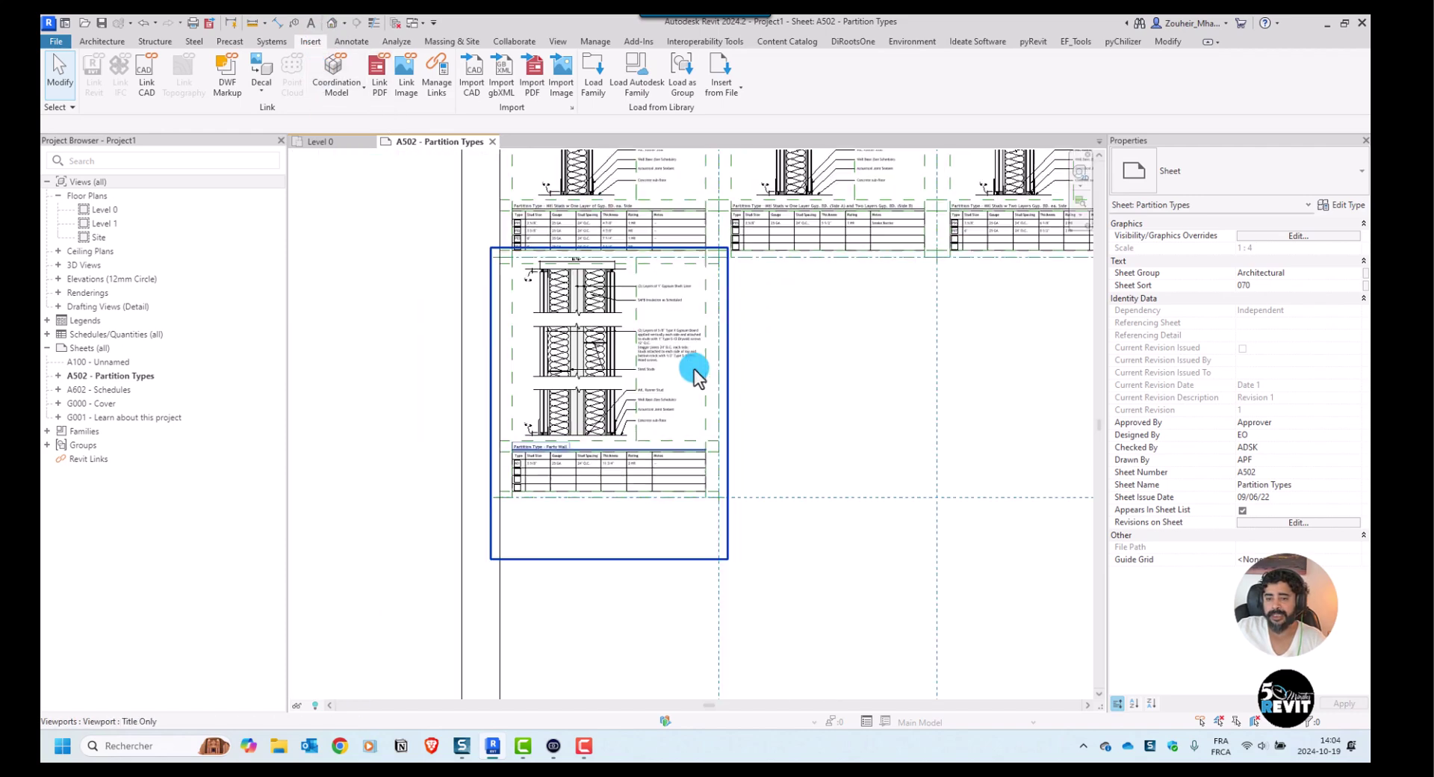
middle_drag(693, 369, 733, 453)
scroll(733, 452, down, 3)
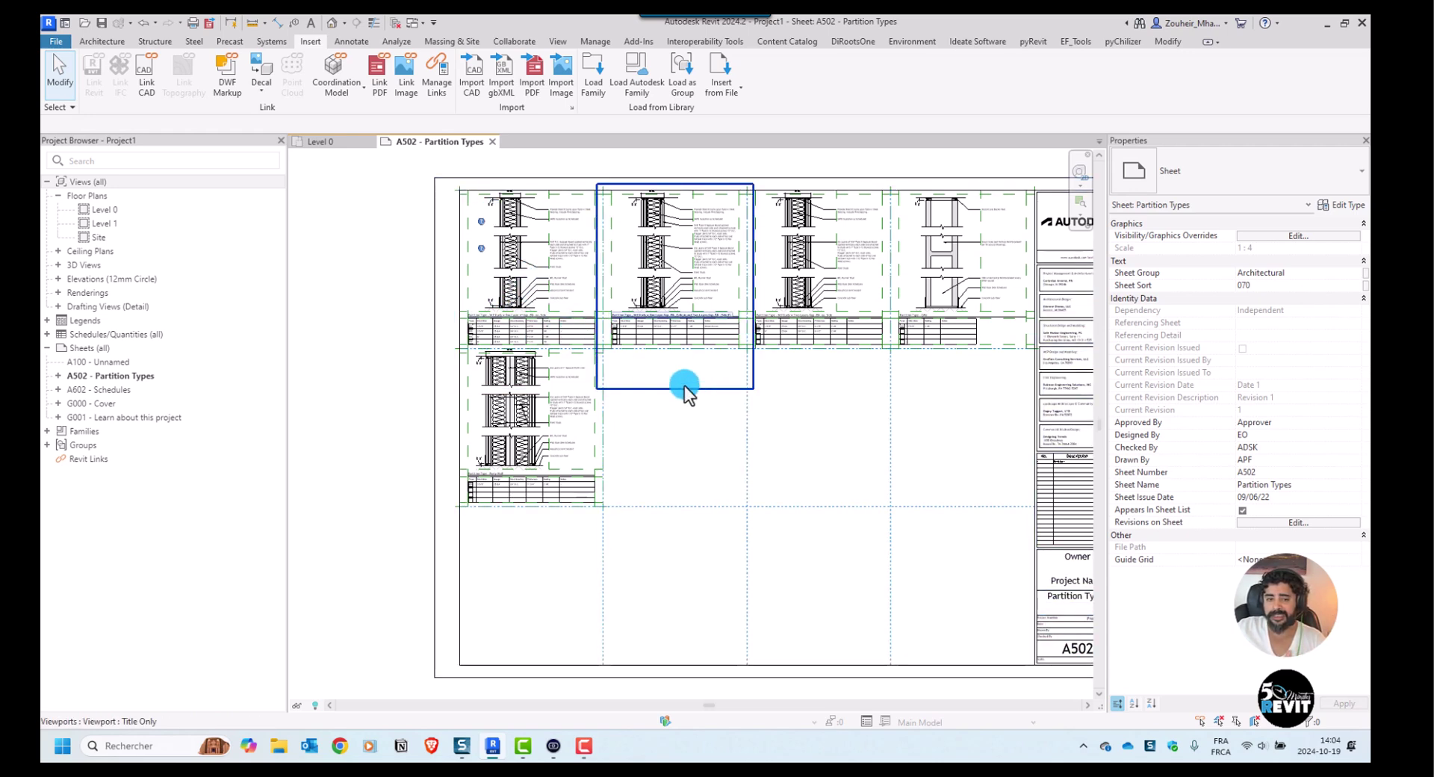
middle_drag(642, 424, 634, 424)
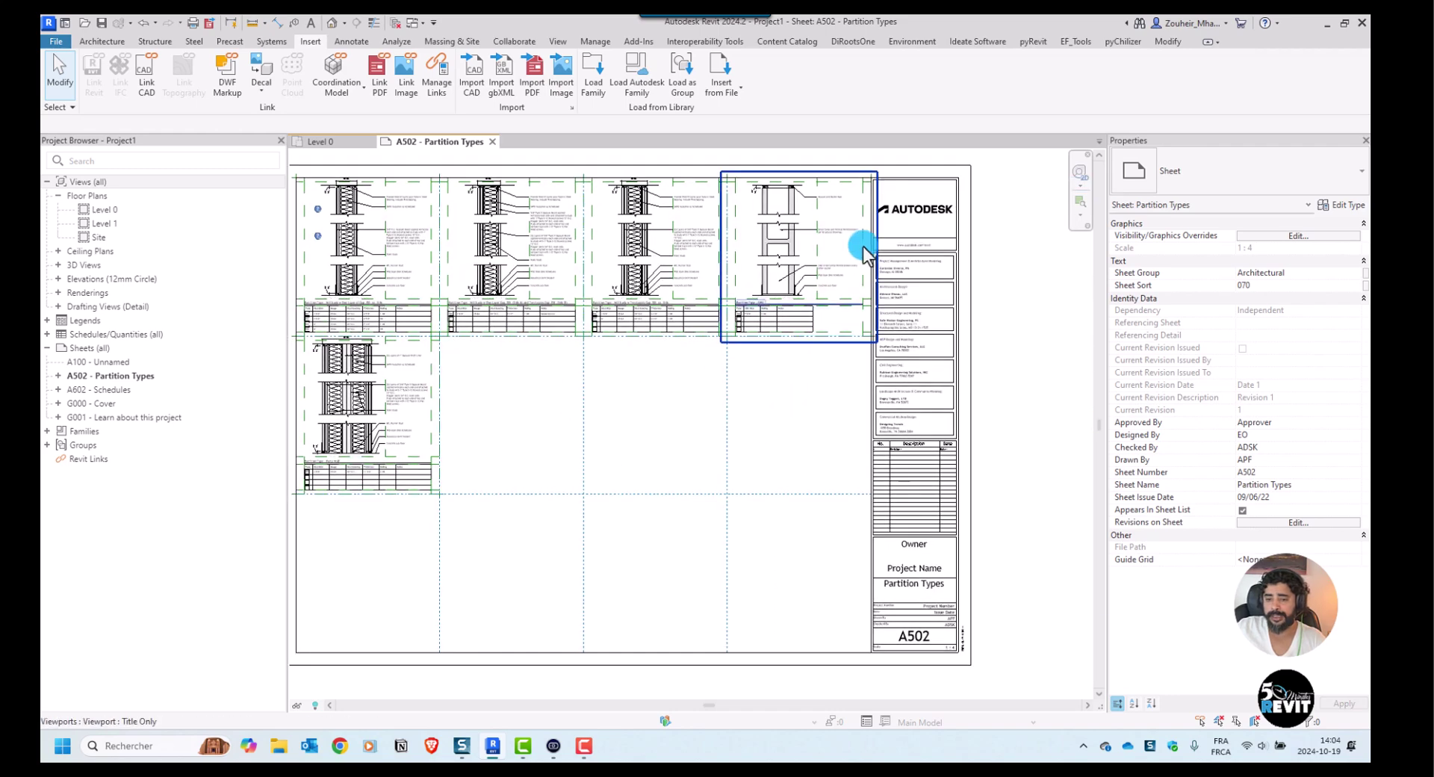
scroll(844, 265, up, 5)
middle_drag(827, 285, 798, 455)
scroll(798, 455, down, 2)
scroll(636, 369, down, 3)
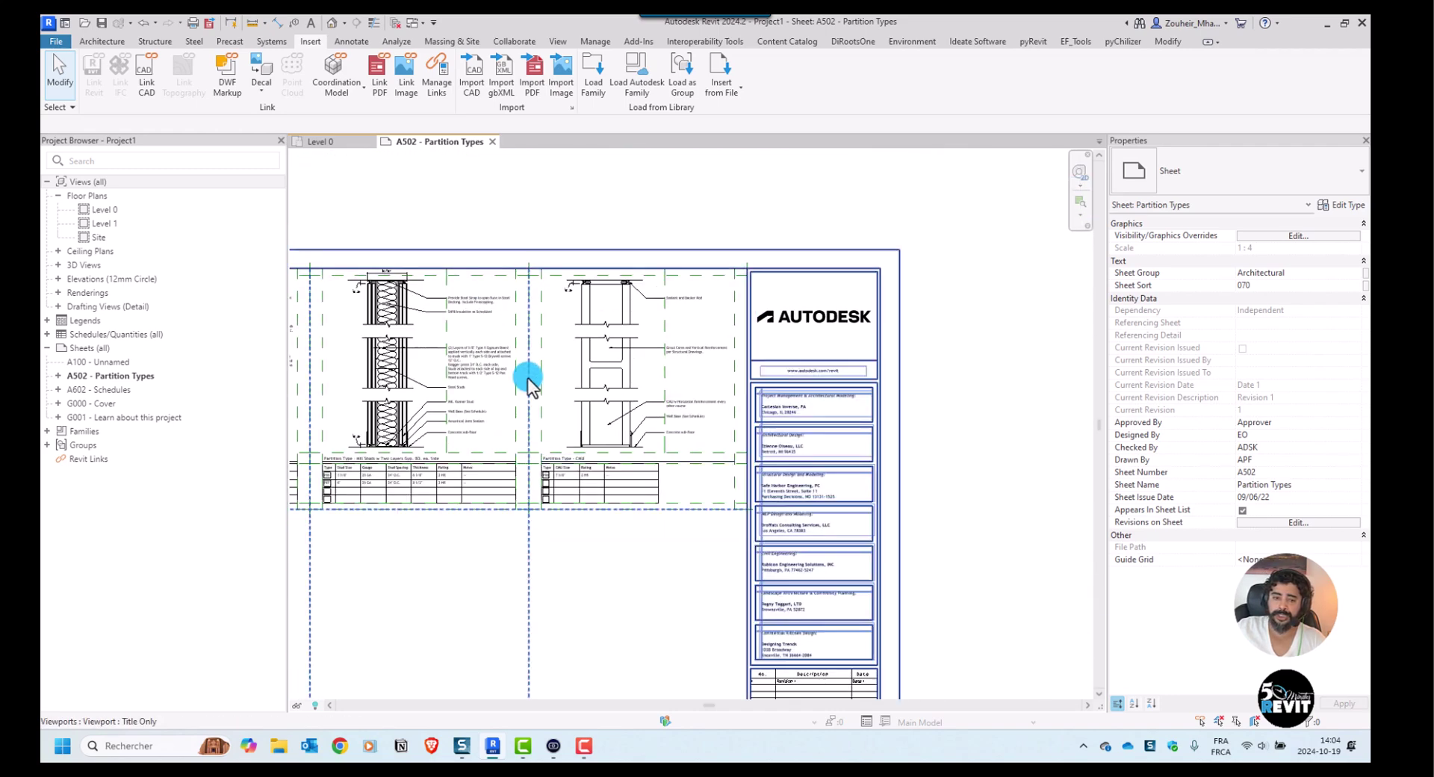
scroll(666, 352, up, 1)
middle_drag(496, 227, 572, 238)
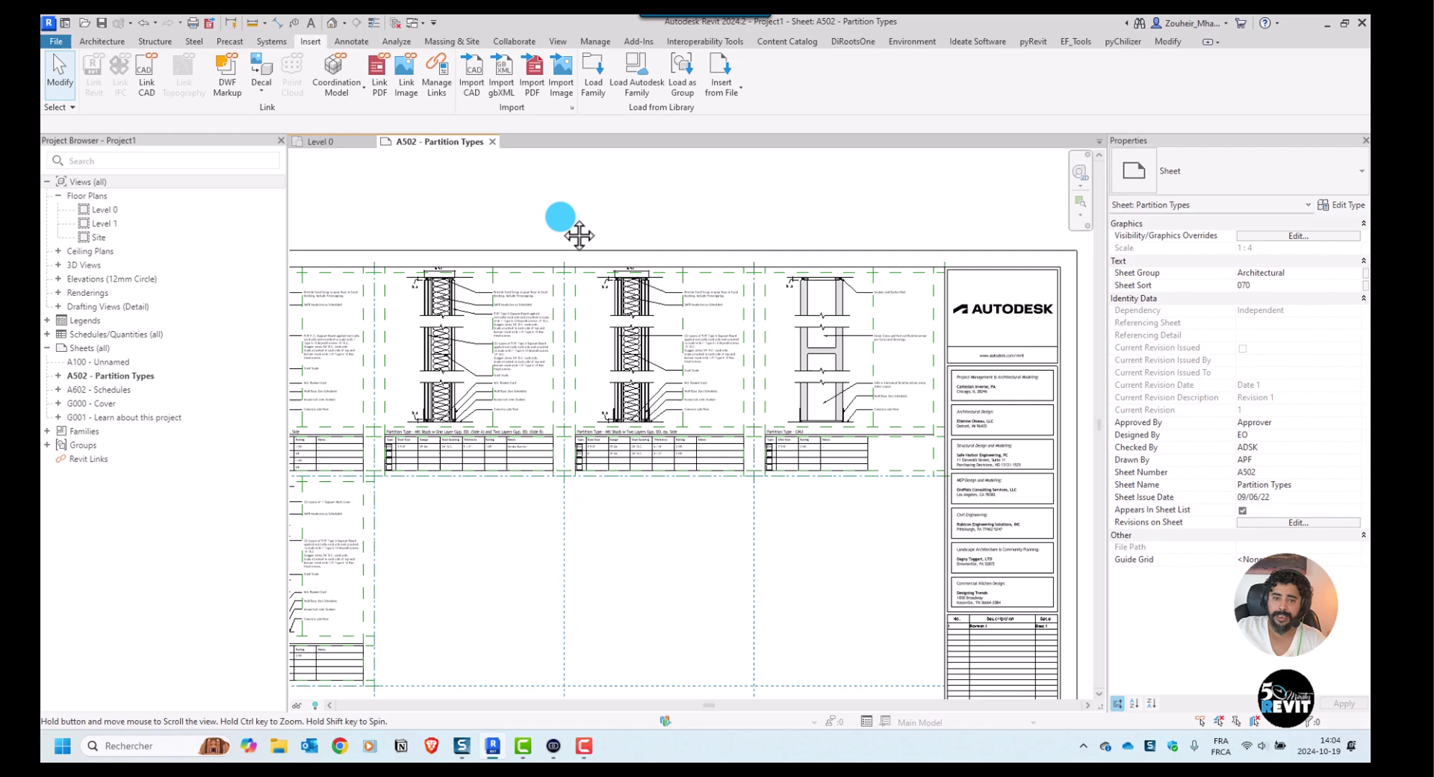
Create a new drafting view named Typical Det at 1:5 scale
click(101, 41)
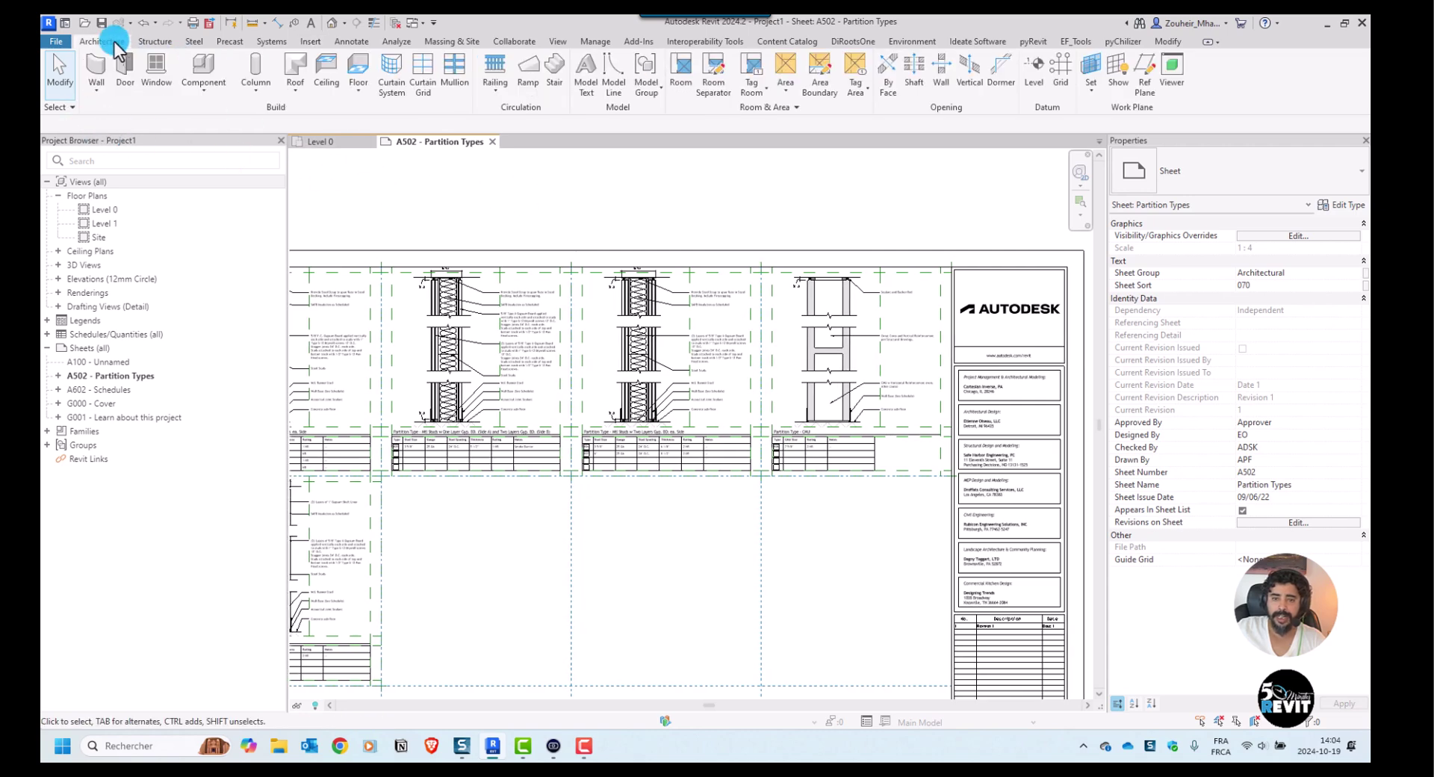
click(560, 42)
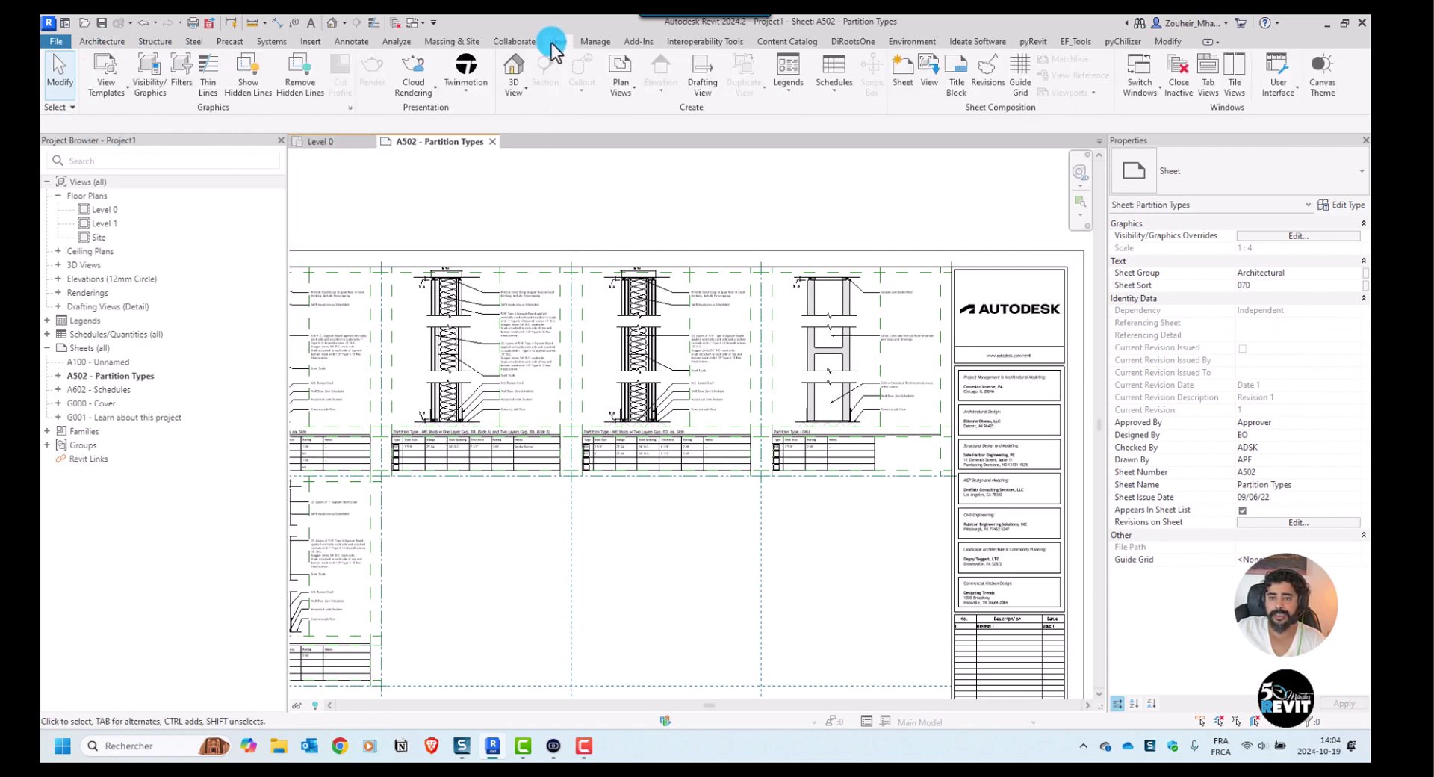
click(701, 73)
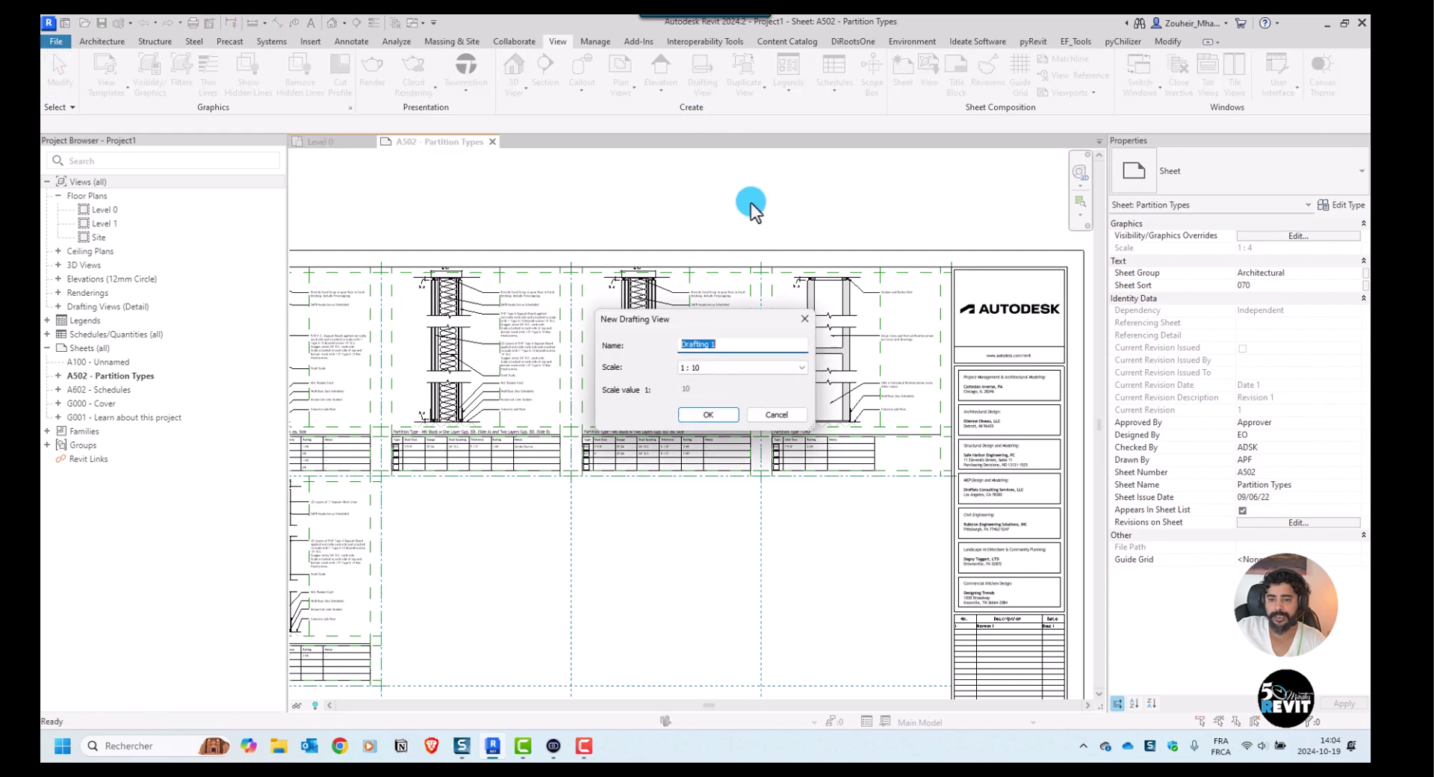
click(732, 344)
drag(731, 343, 643, 319)
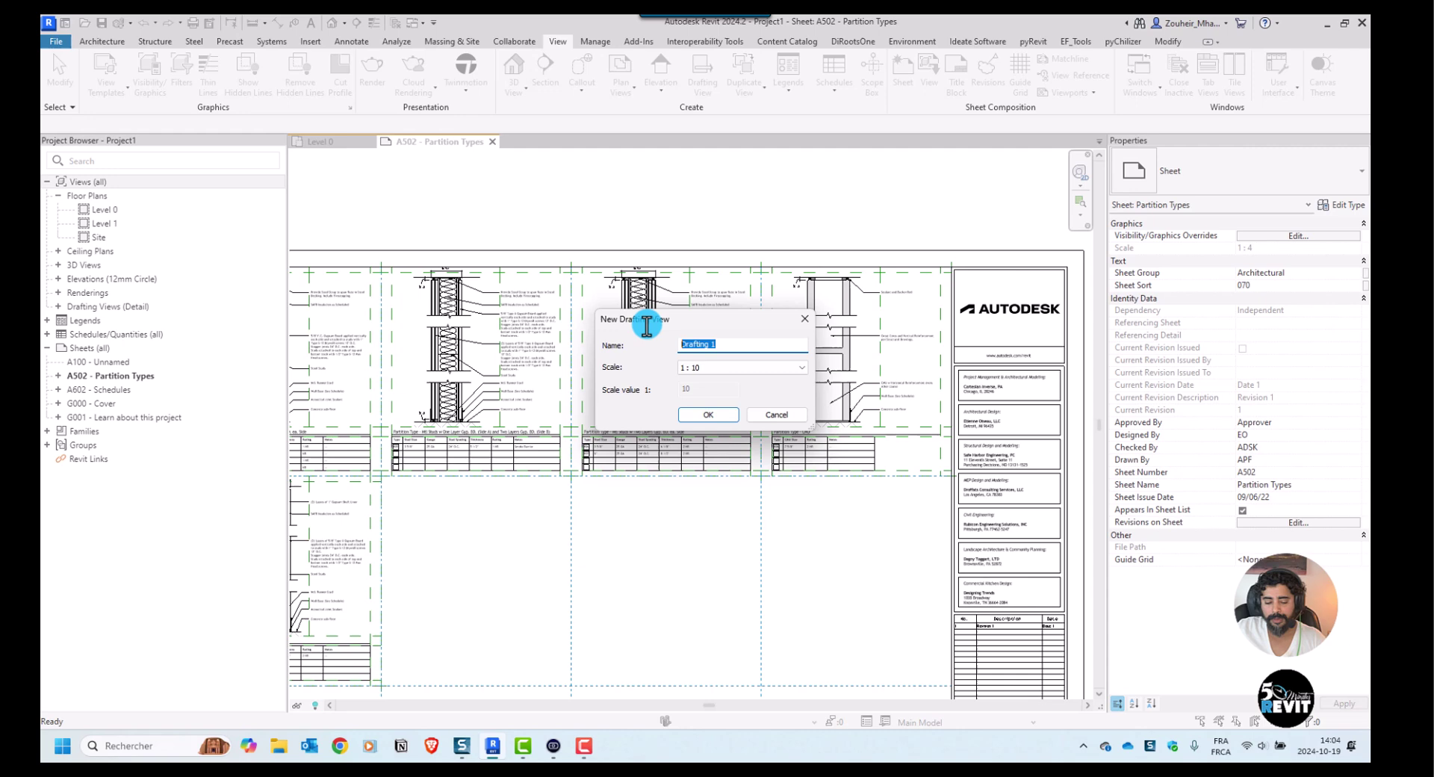
text(t)
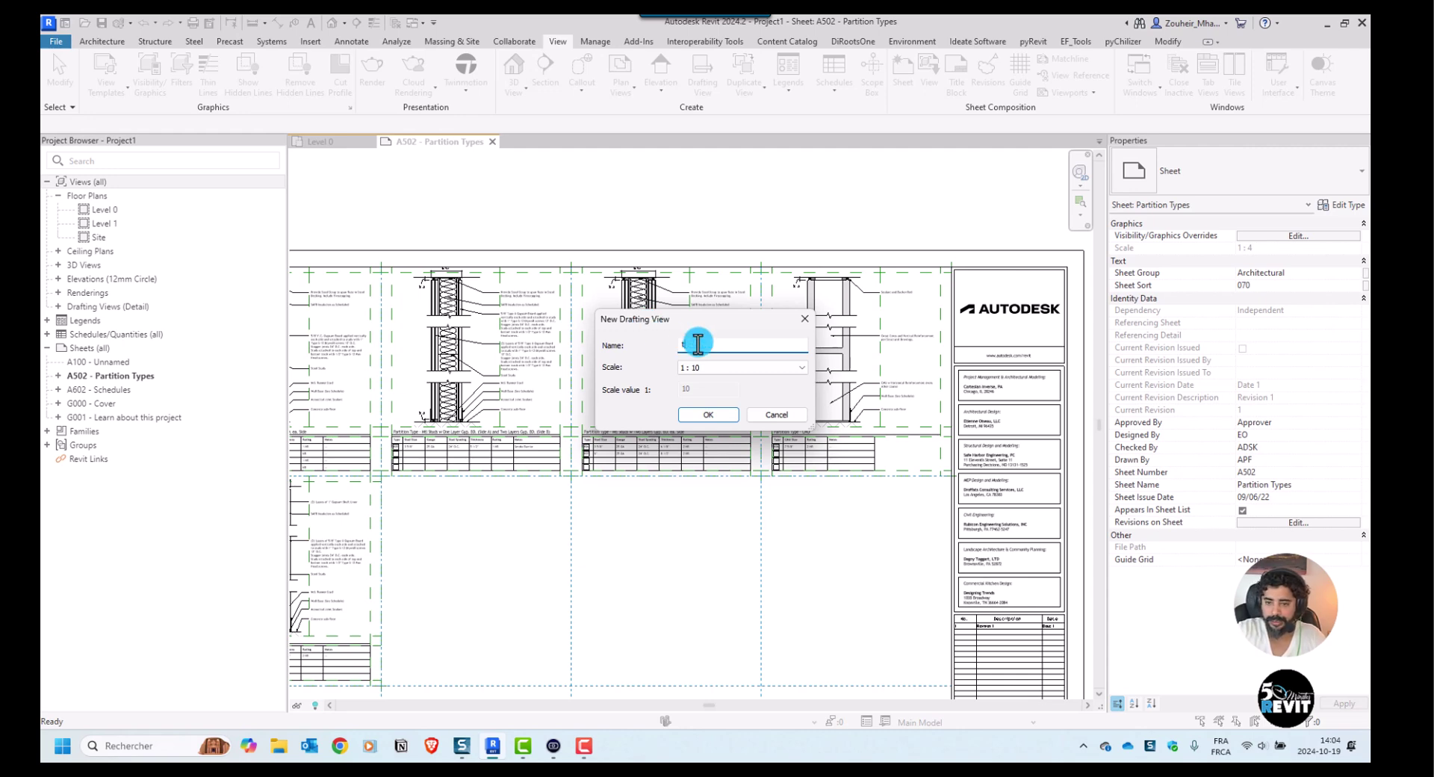
key(BackSpace)
text(V)
text(ypical Det)
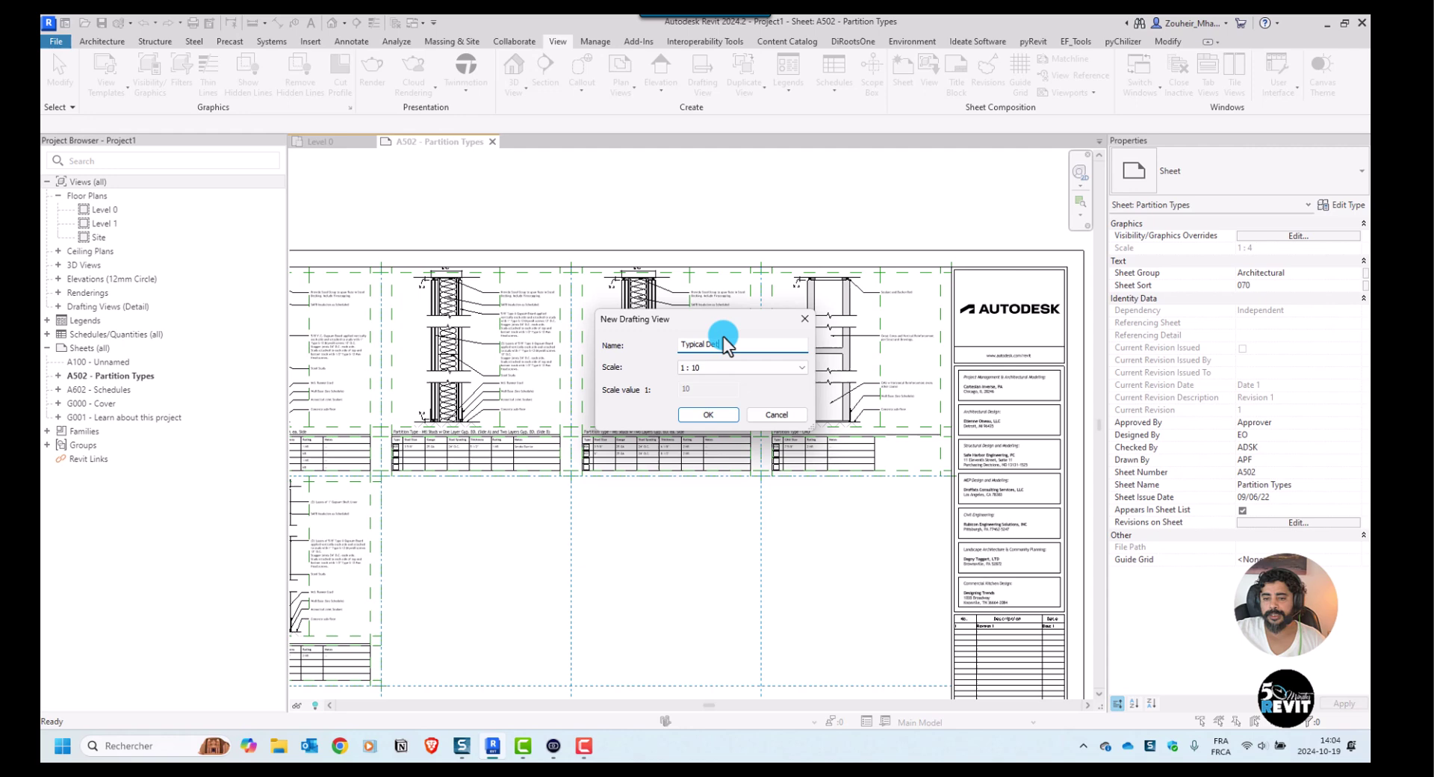
click(727, 369)
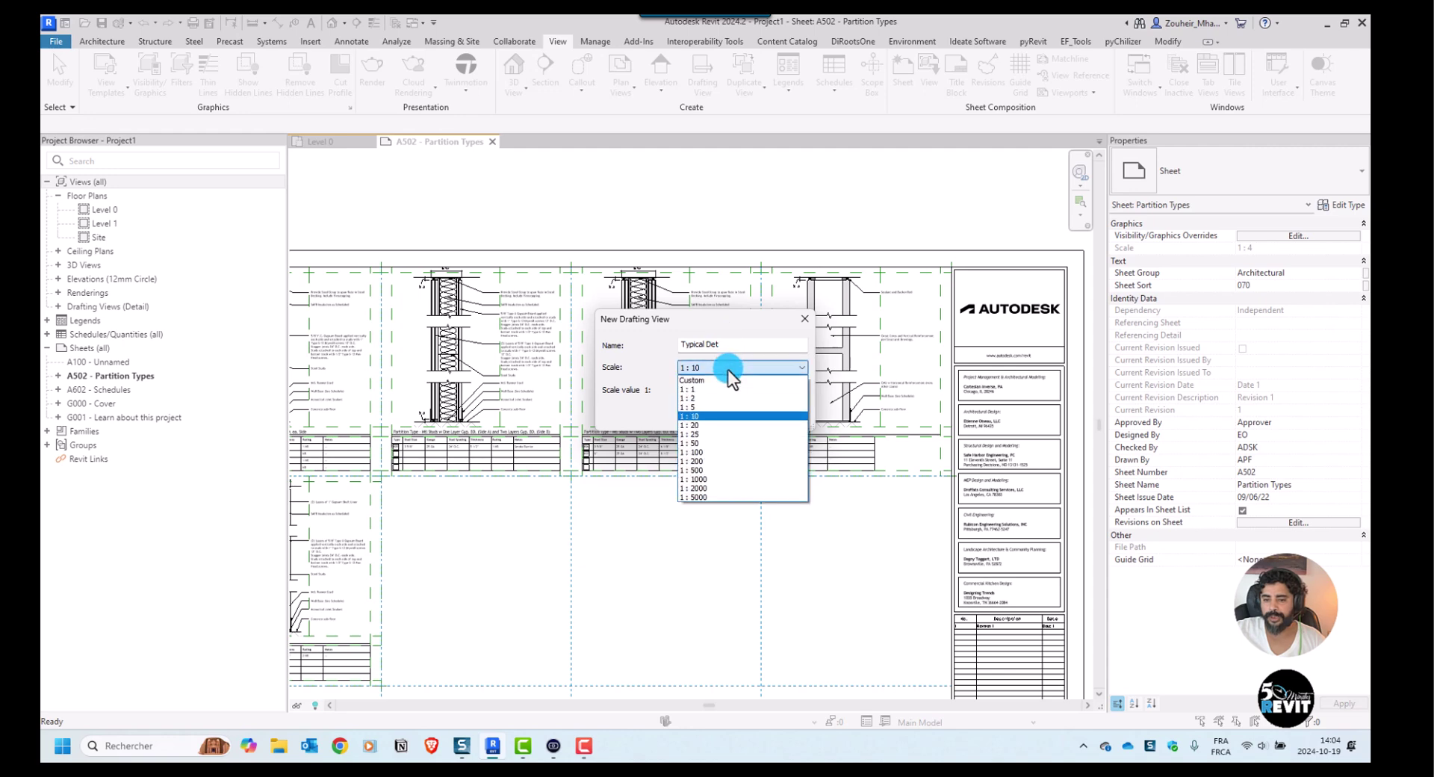
click(706, 407)
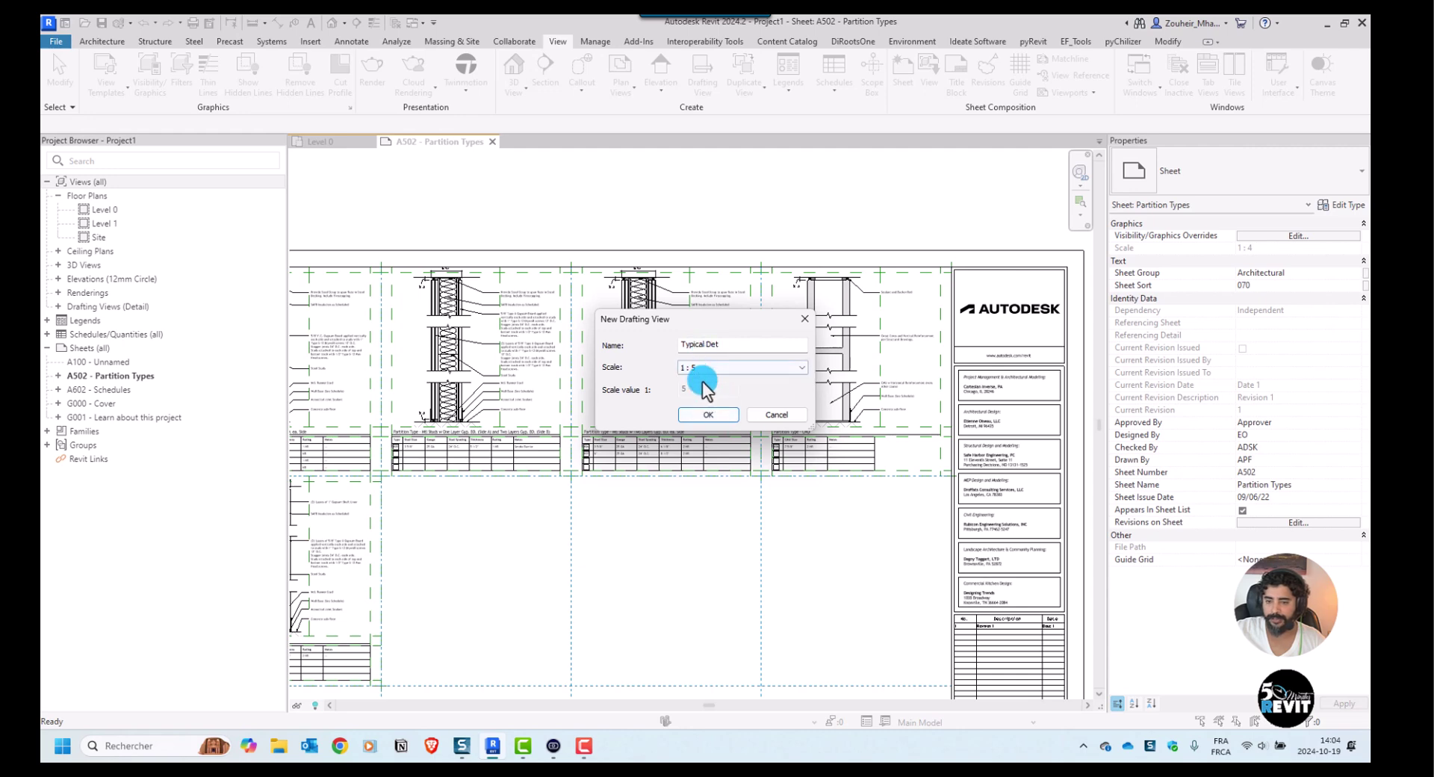
click(706, 417)
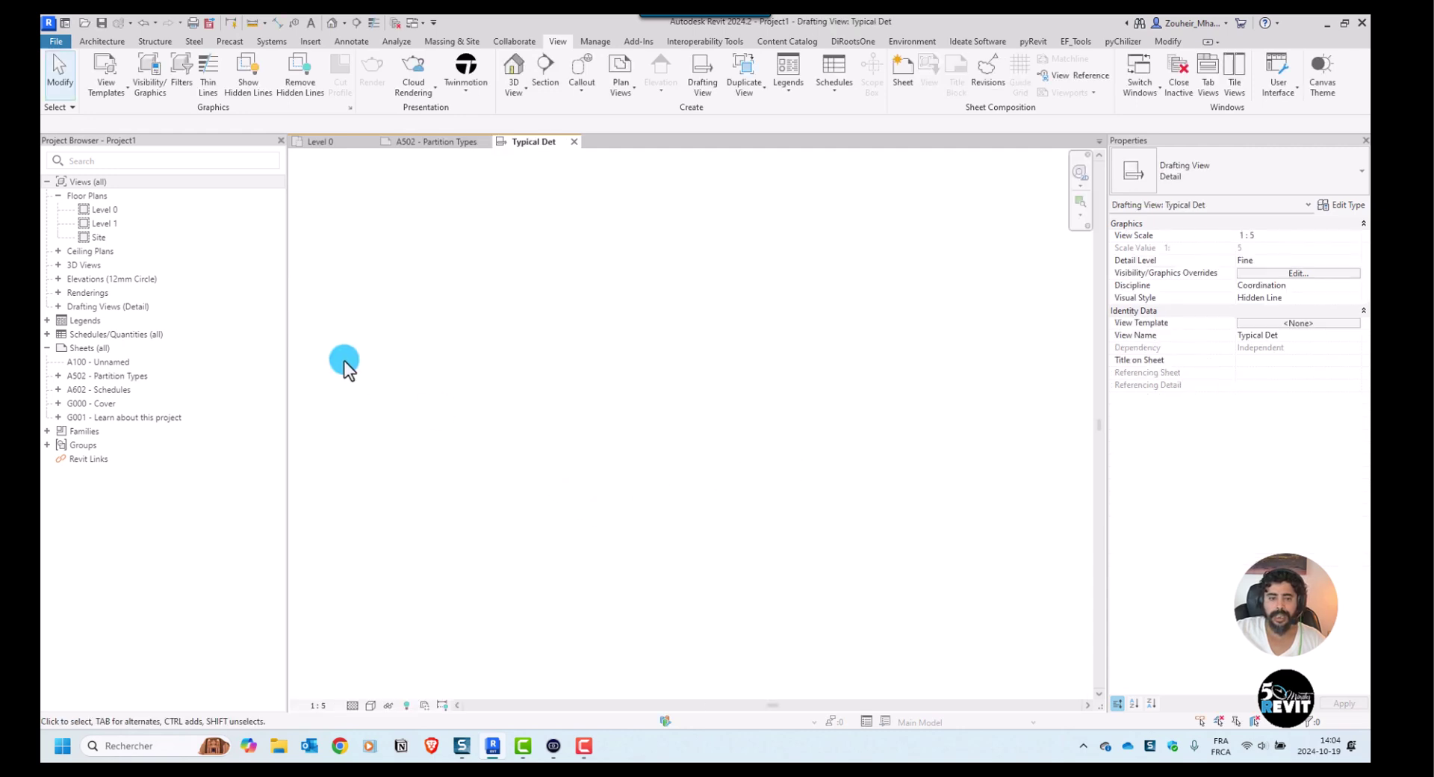
Expand Drafting Views in the Project Browser to locate Typical Det
double_click(67, 308)
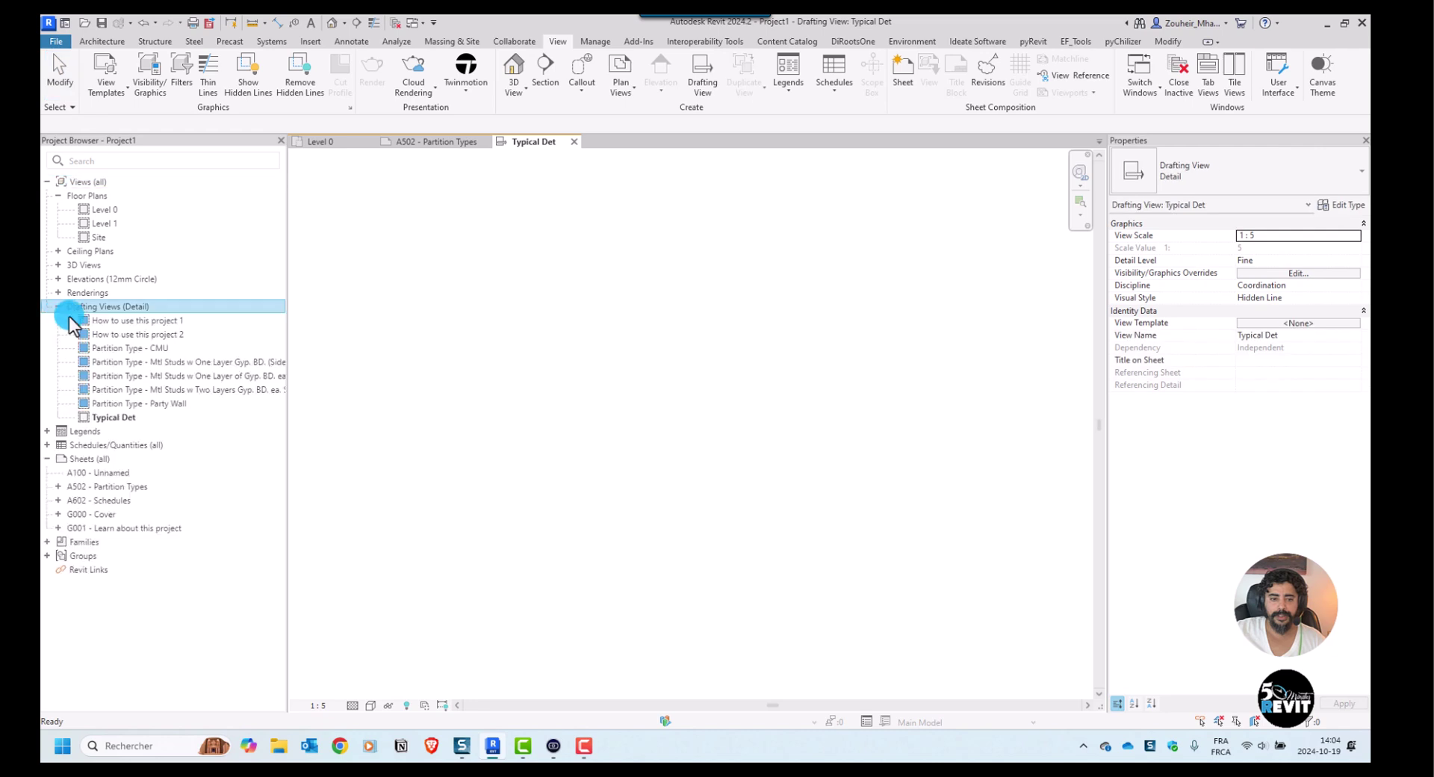
click(112, 419)
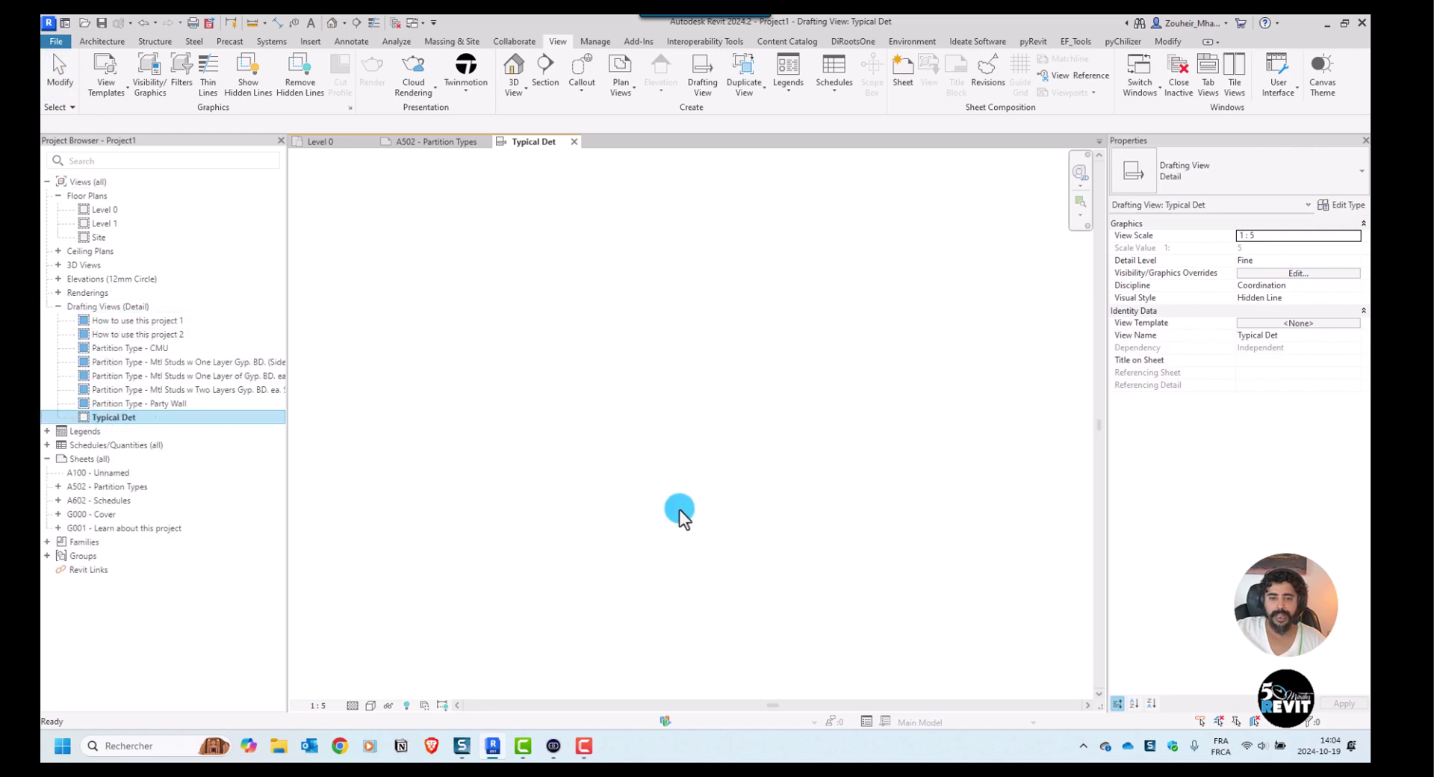
click(682, 464)
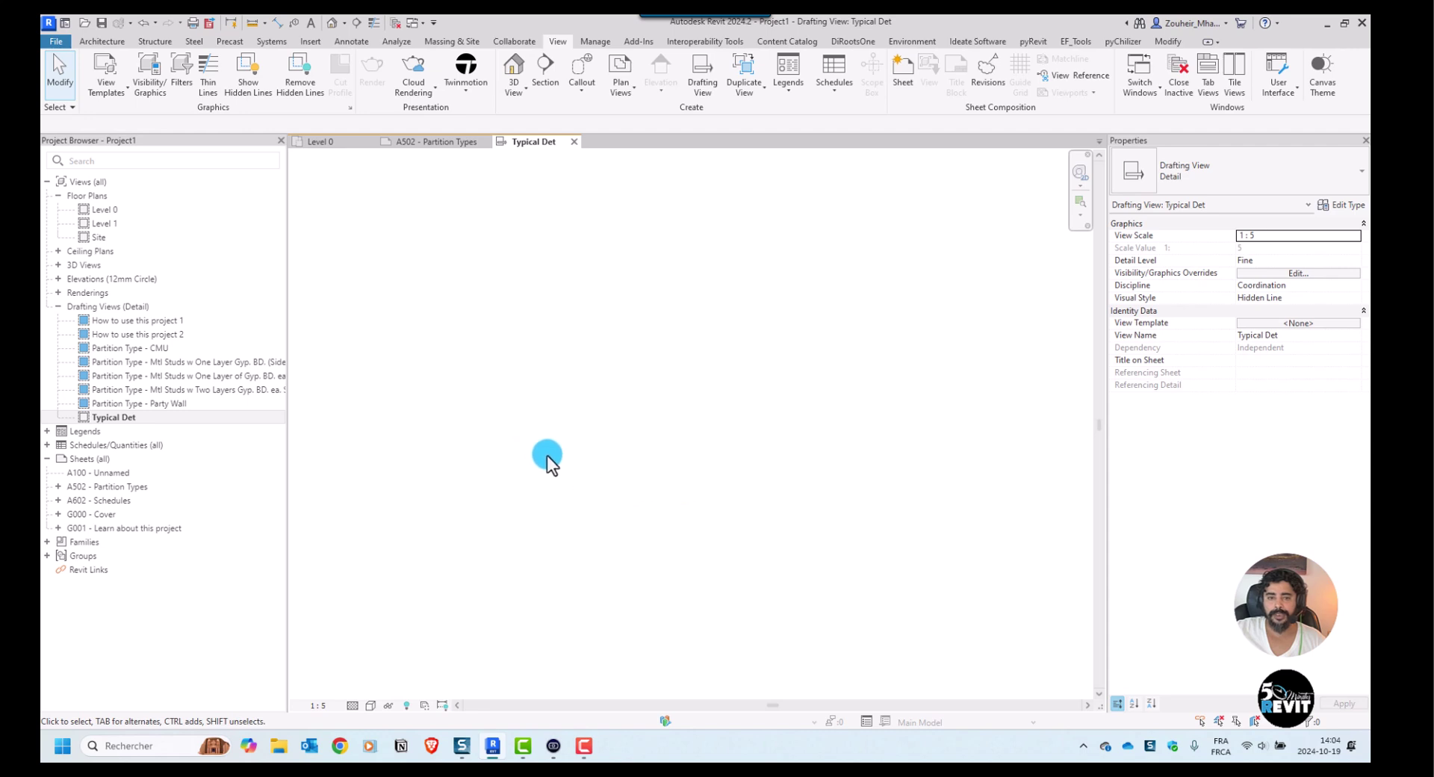
Reopen Snowdon Towers Sample Architectural.rvt through Insert Views from File
click(310, 41)
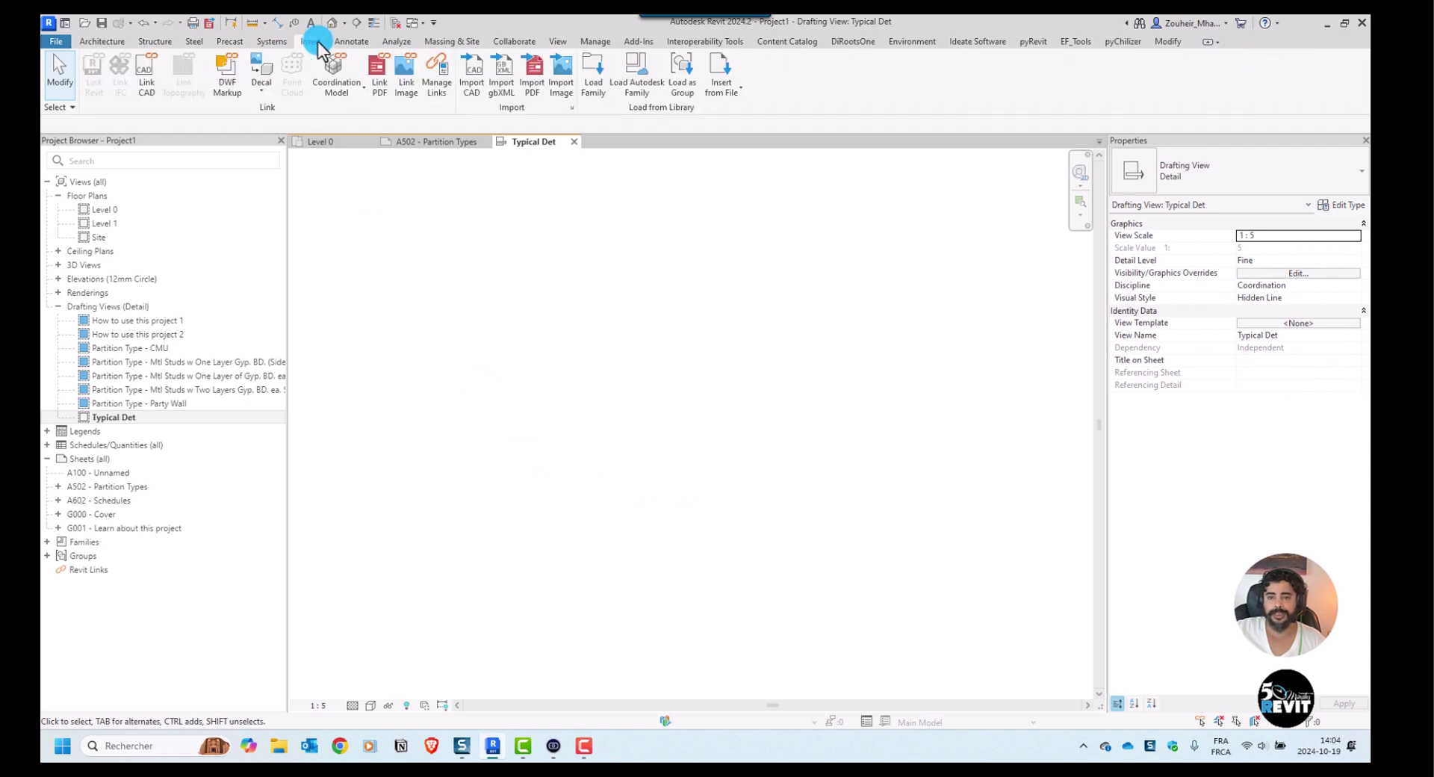
click(733, 94)
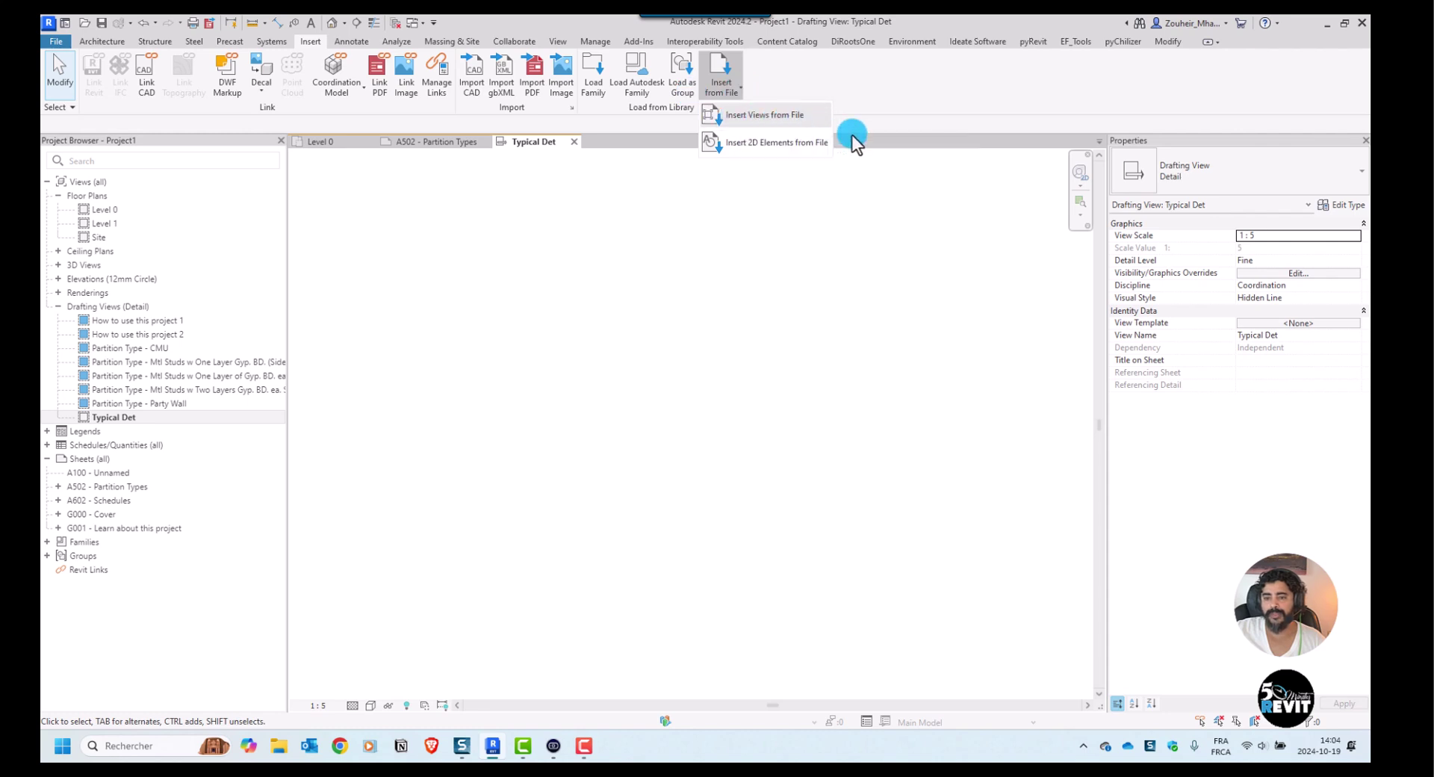
click(775, 114)
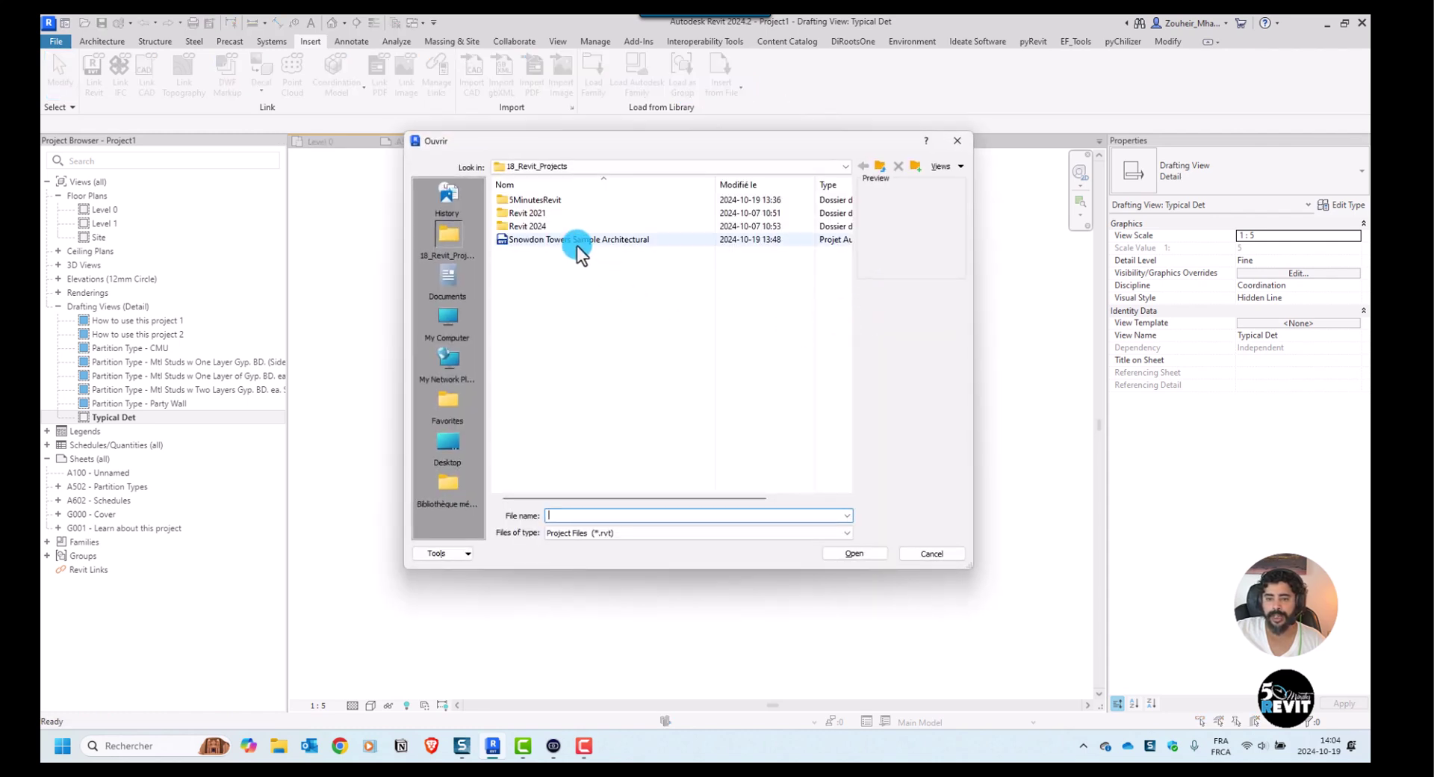
click(577, 239)
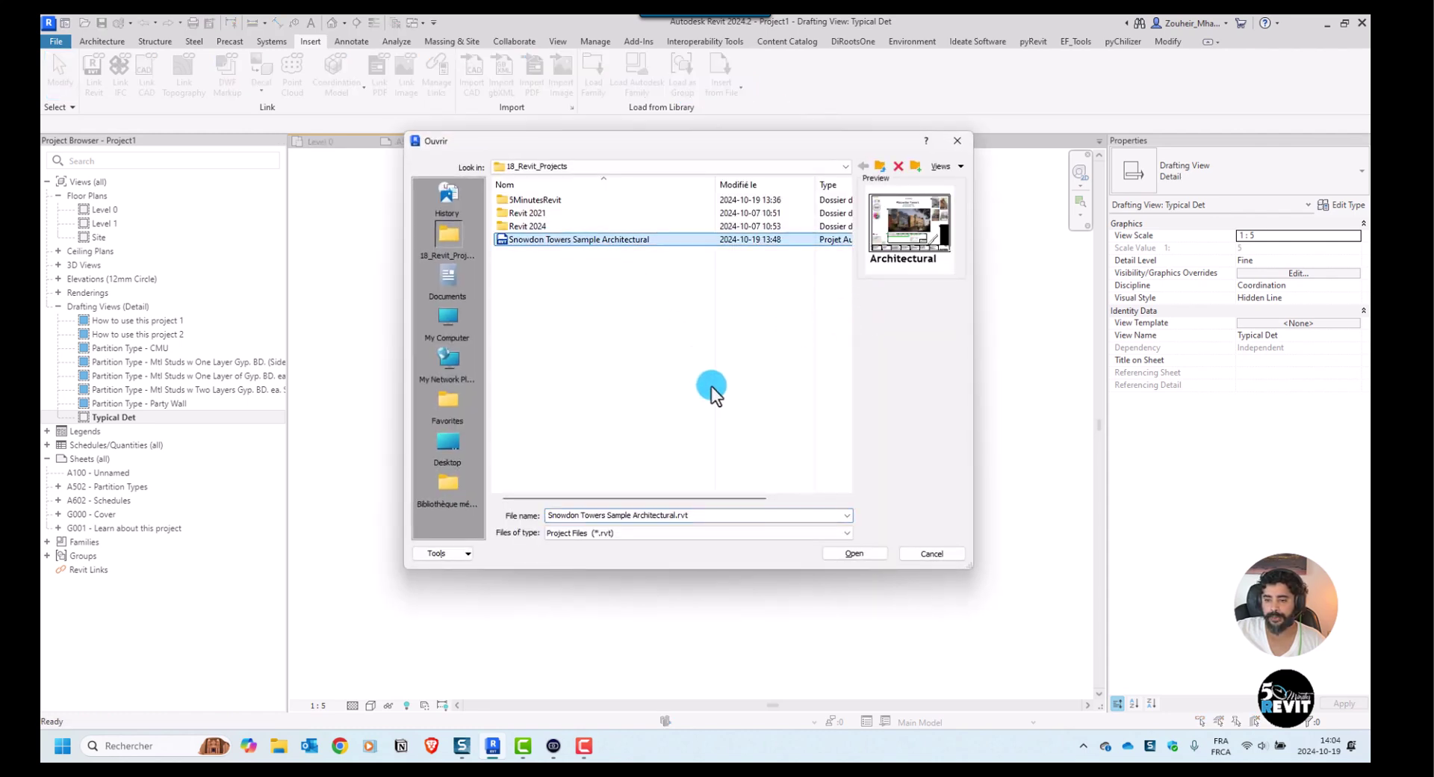
click(856, 554)
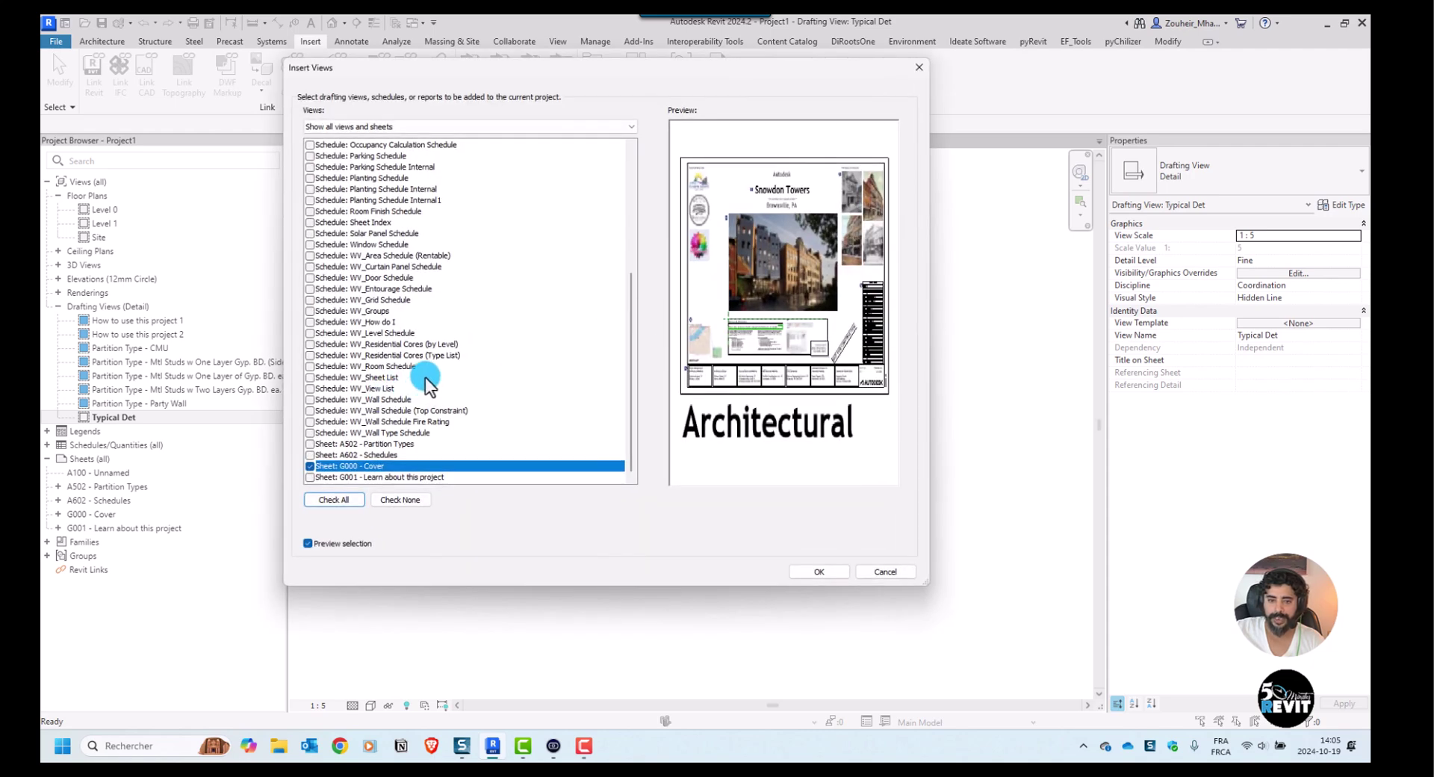
Show drafting views only, check Partition Type - Party Wall, and insert it
click(414, 125)
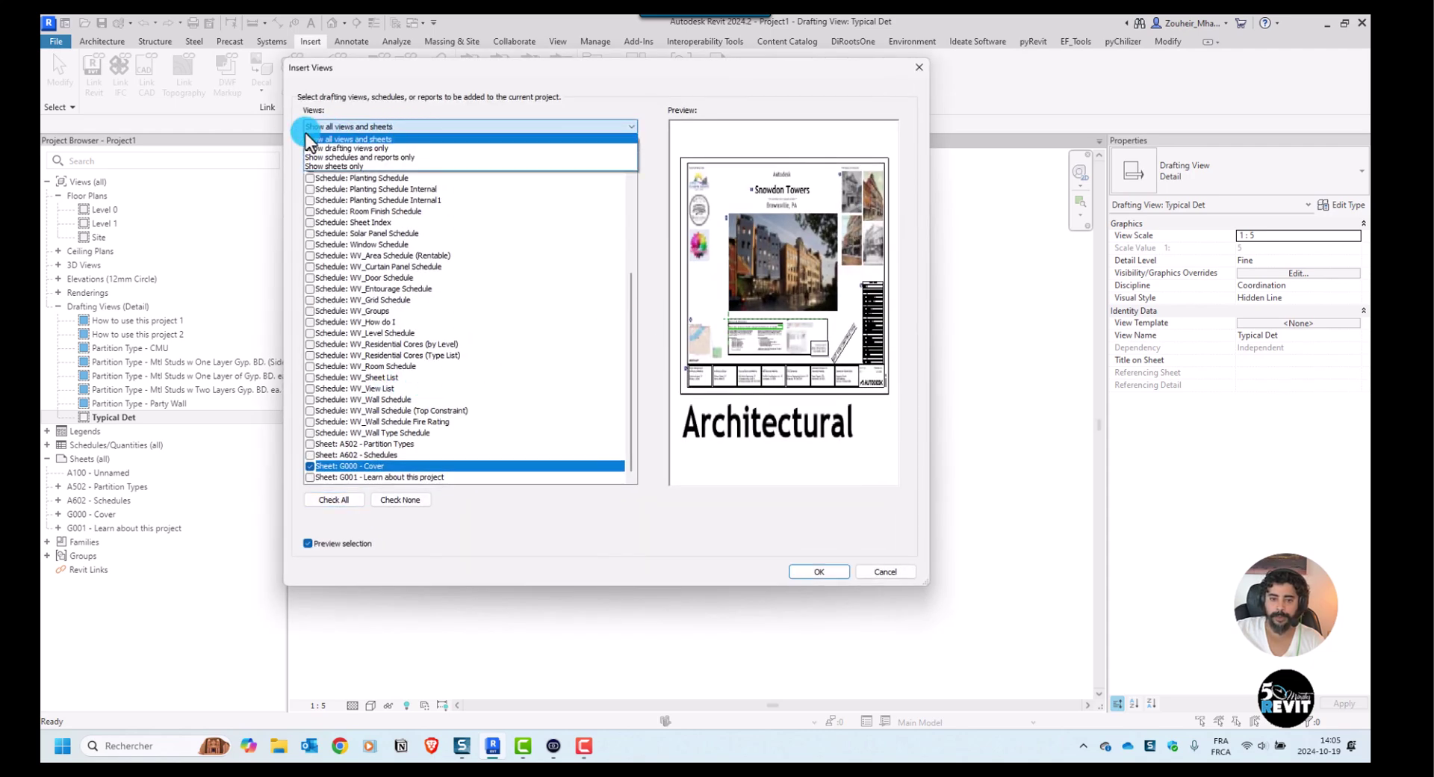
click(352, 148)
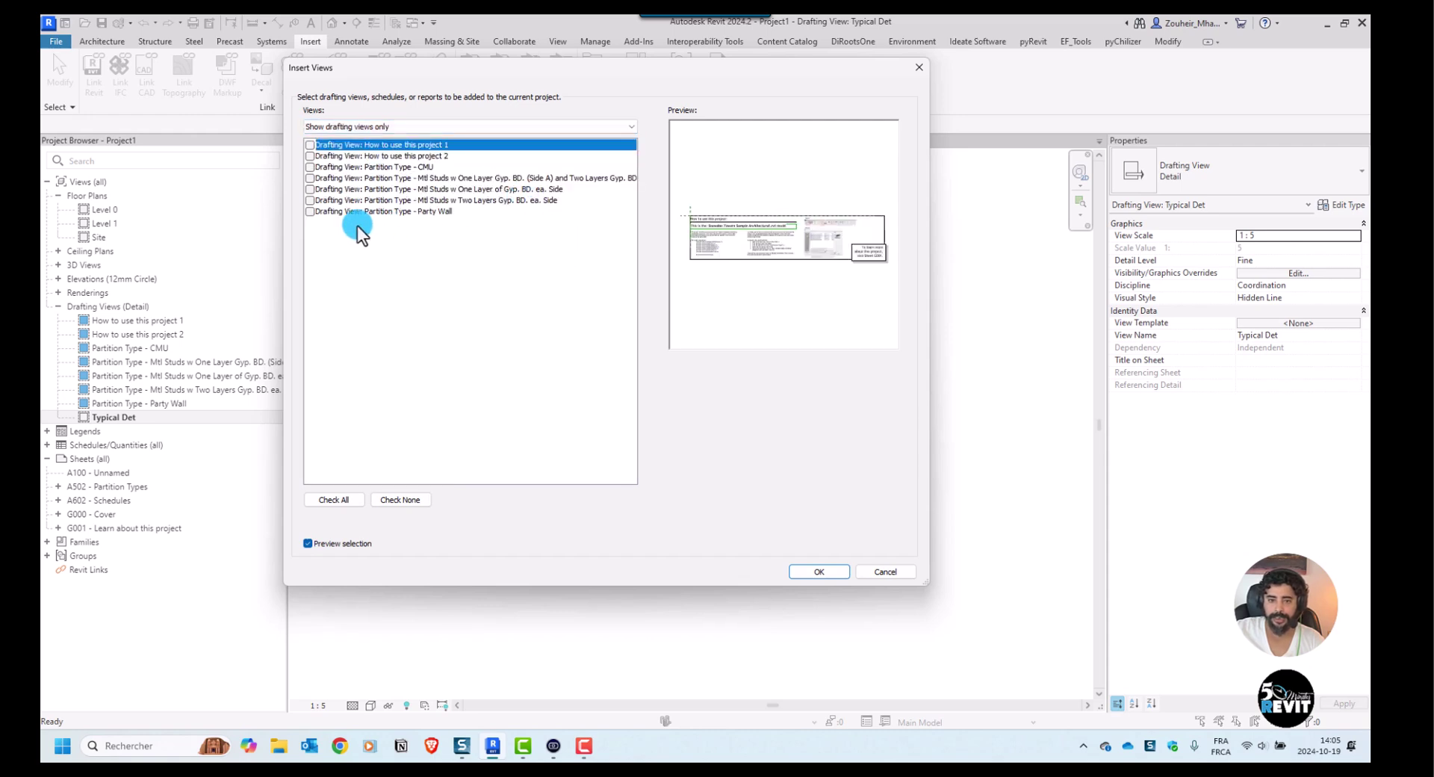
click(308, 212)
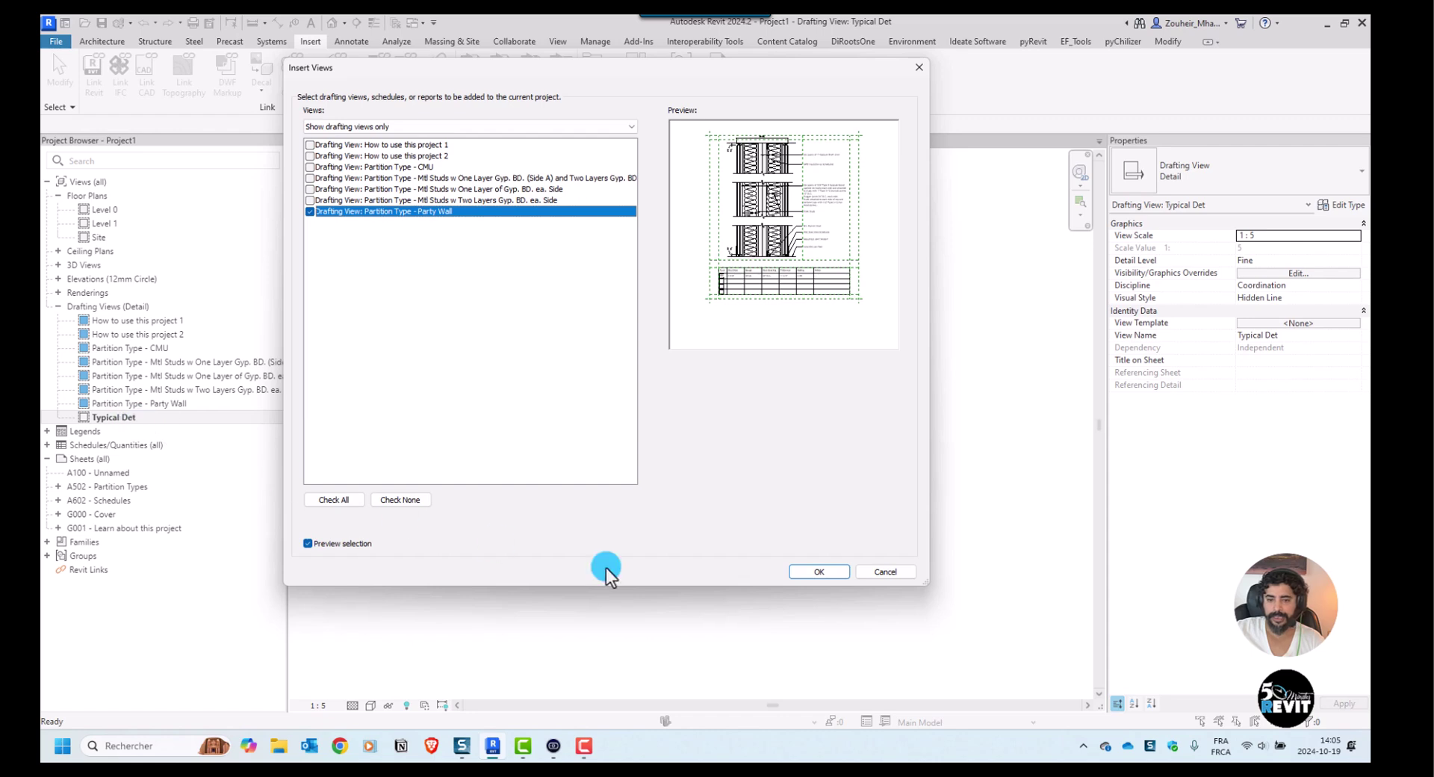
click(811, 571)
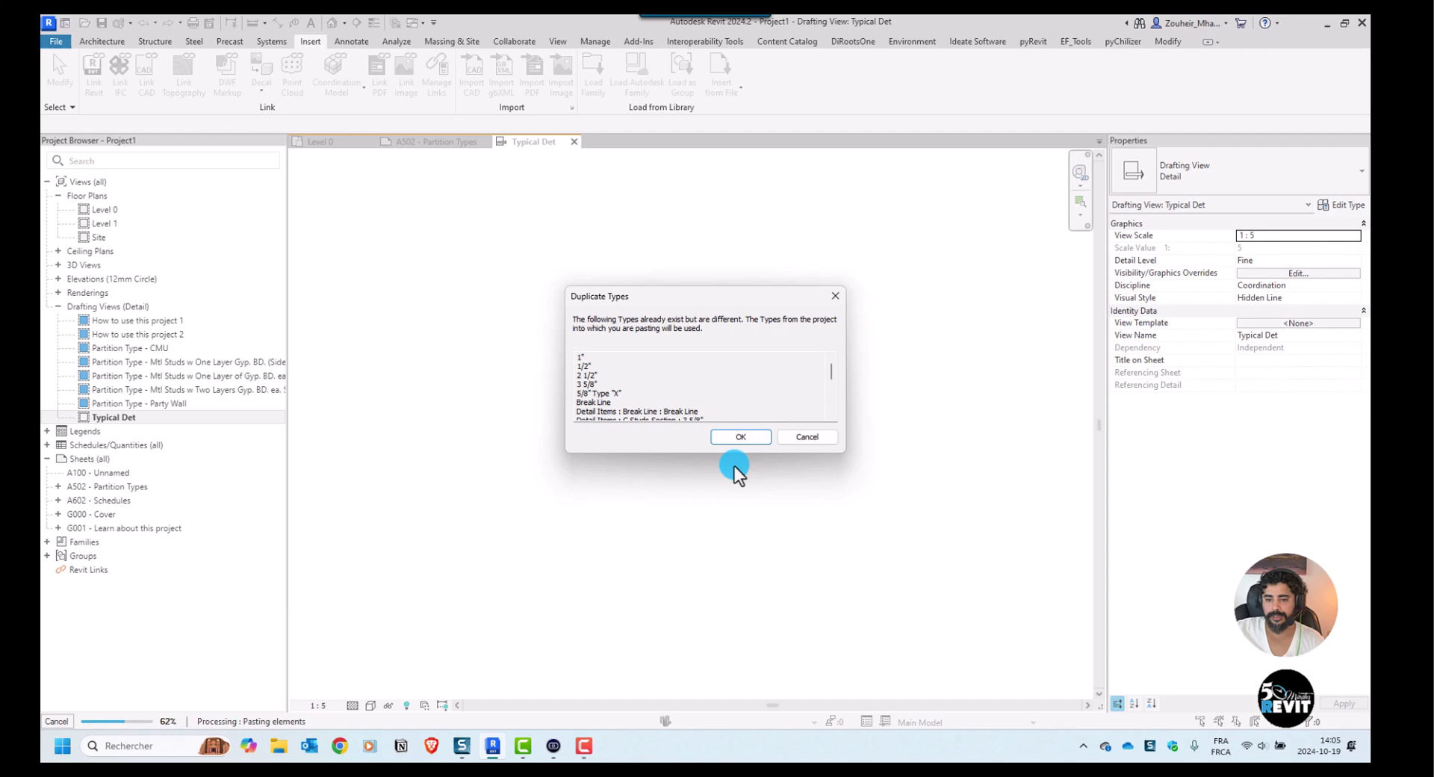
Keep existing project types to finish pasting the Party Wall drafting view
click(738, 437)
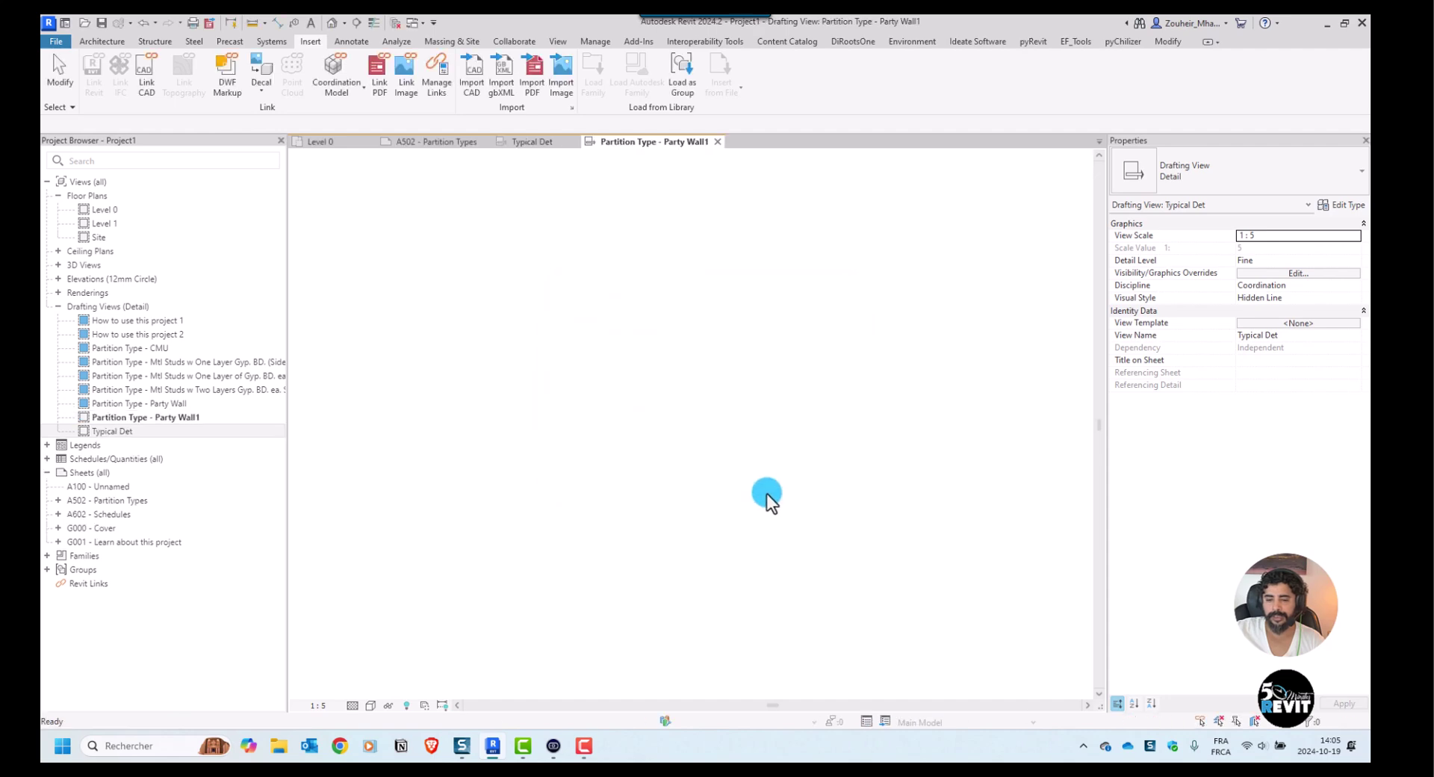
scroll(670, 366, up, 3)
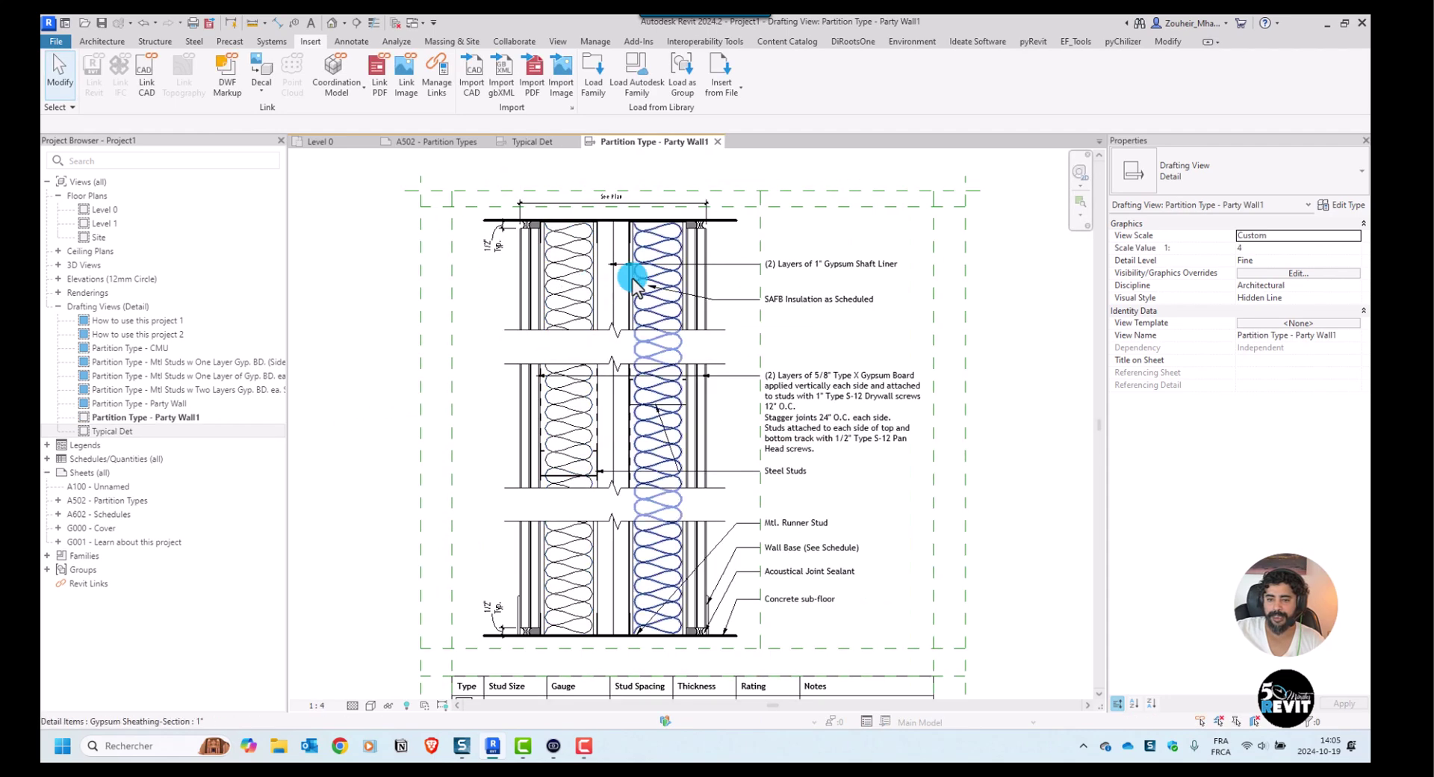
scroll(631, 272, down, 2)
scroll(670, 336, up, 5)
Inspect the blue gypsum board line's detail component type without changing it
click(684, 283)
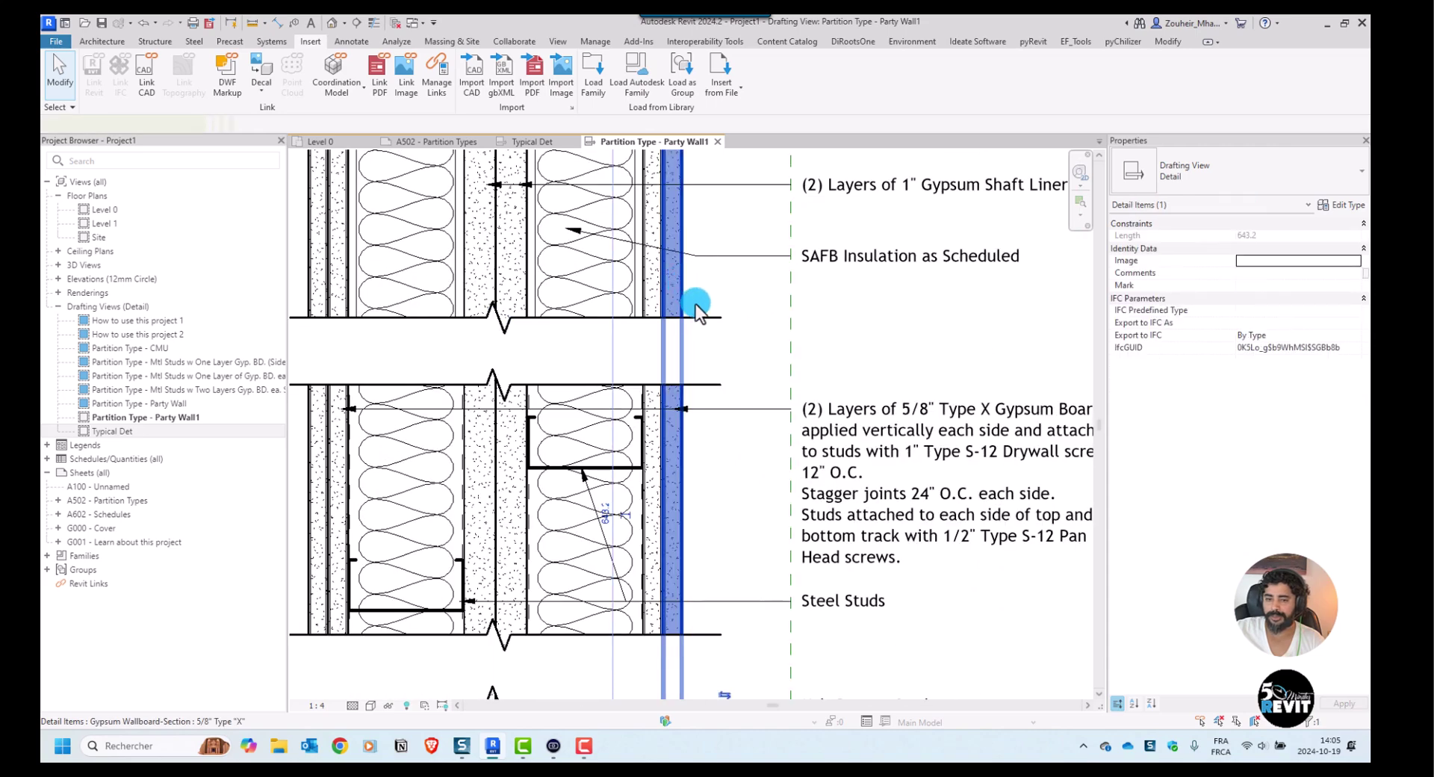
scroll(706, 313, down, 3)
click(1210, 173)
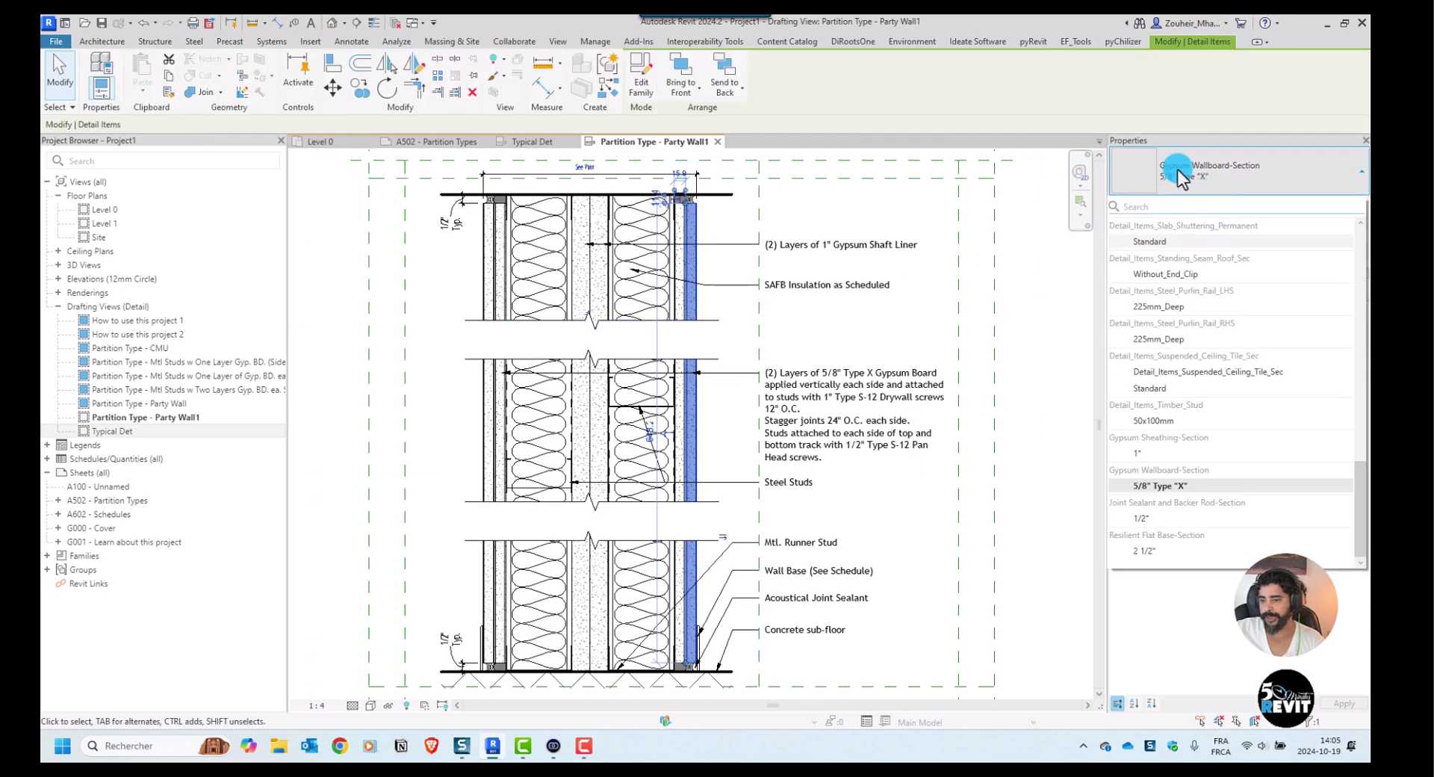
click(1037, 209)
key(Escape)
scroll(881, 344, down, 2)
scroll(554, 304, up, 1)
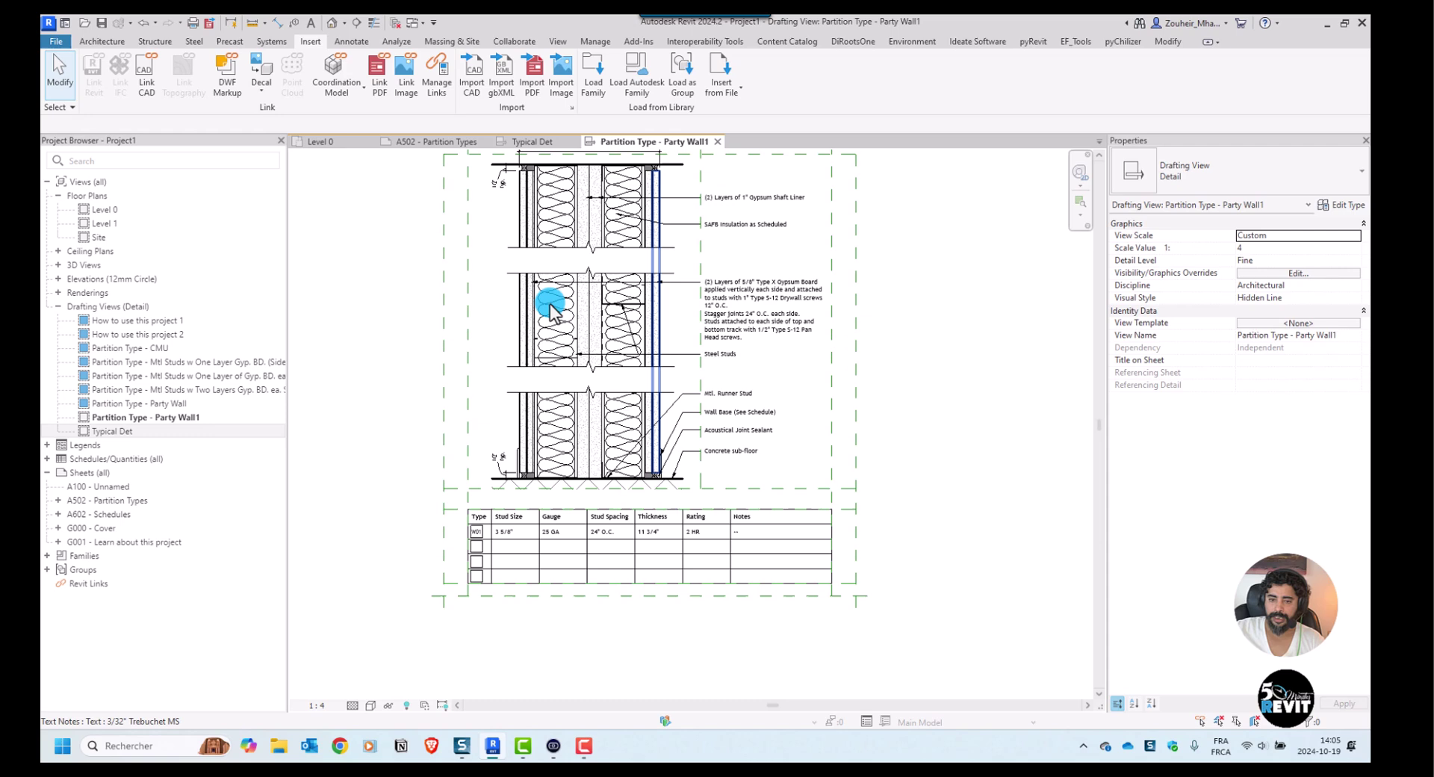
scroll(480, 358, down, 1)
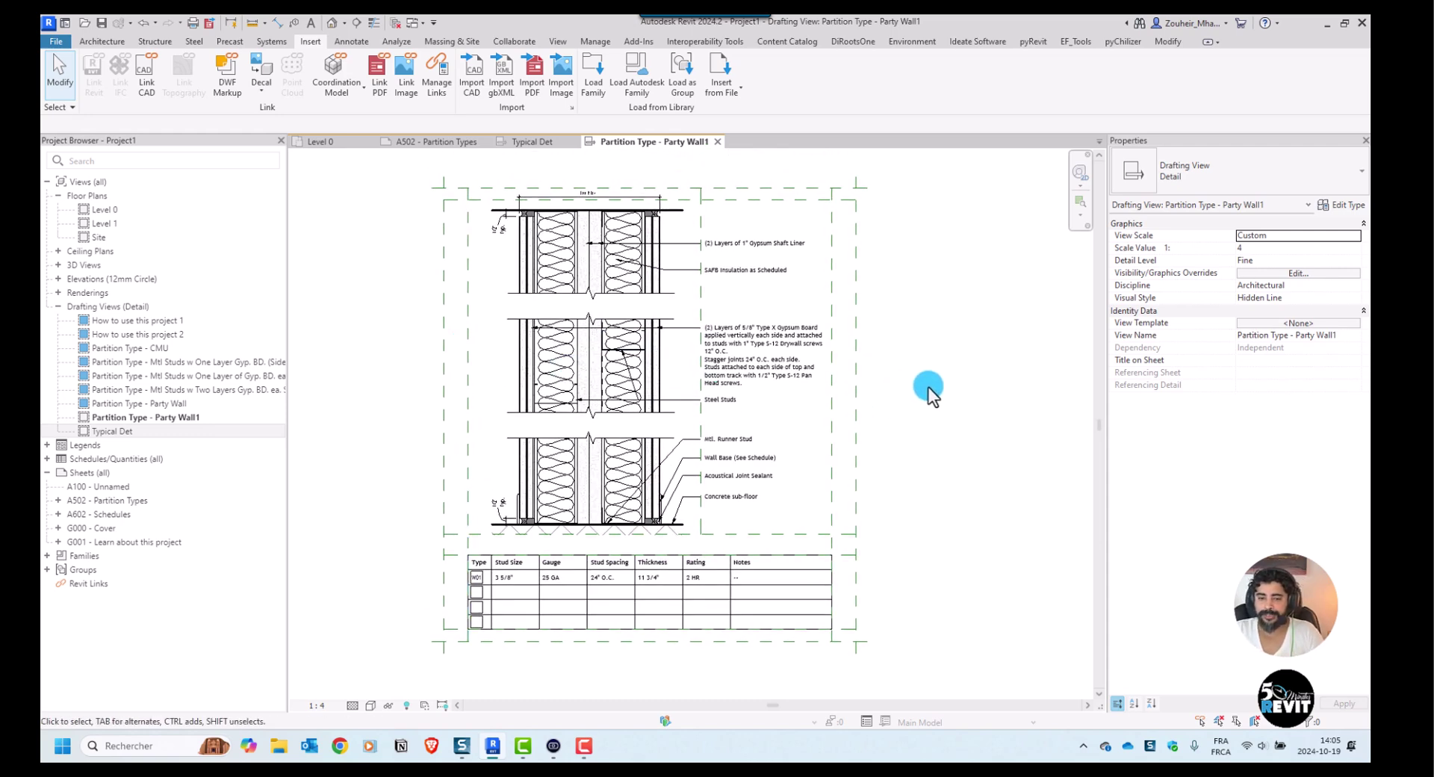